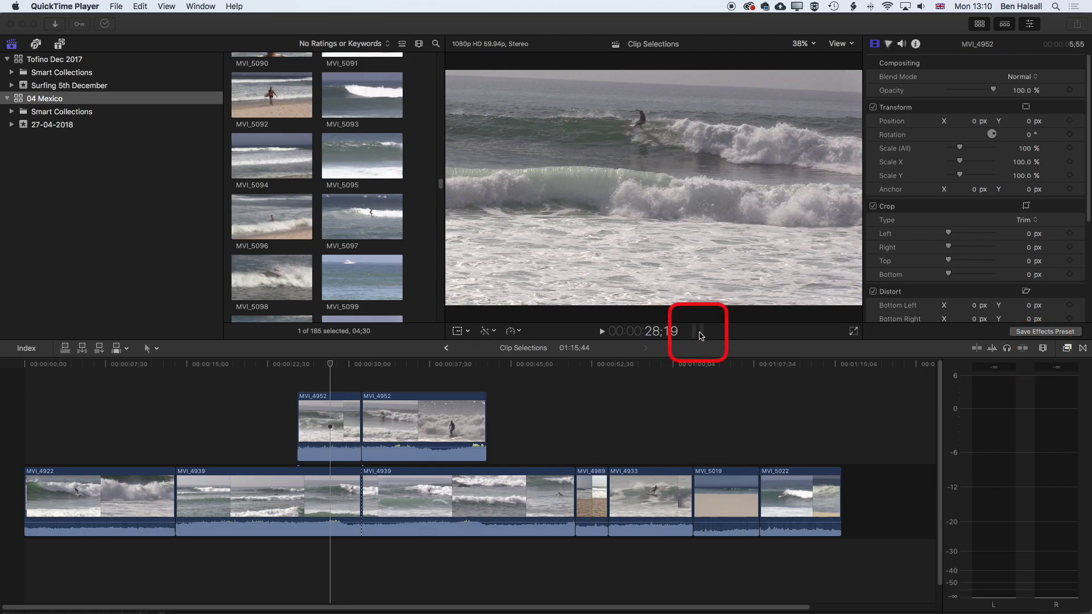
Bring the Final Cut Pro editor to the front with the audio meters hidden
click(701, 336)
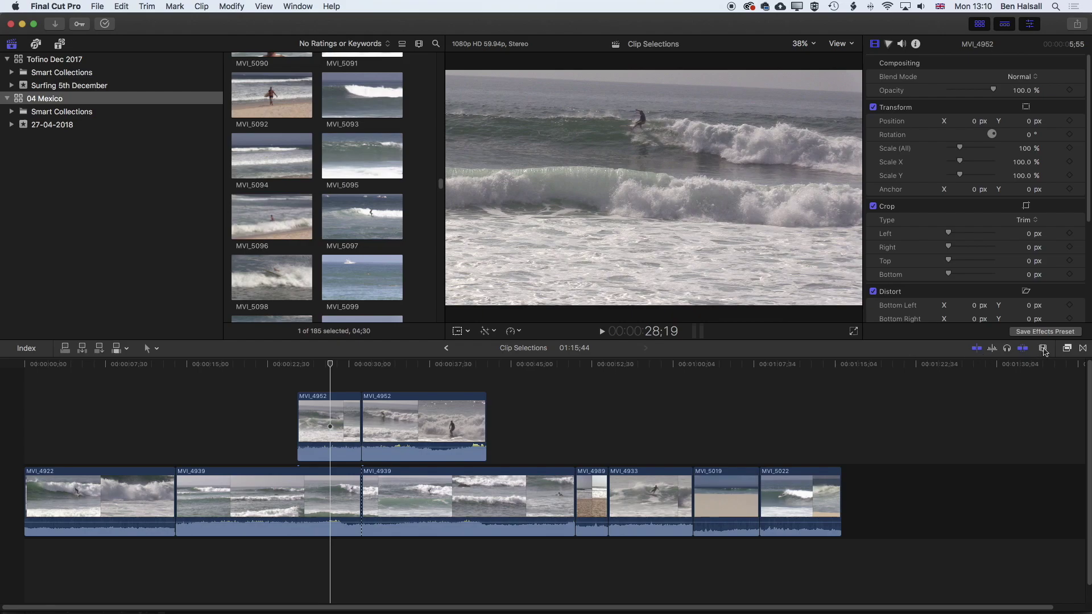
In Clip Appearance, zoom the timeline in and back out, then raise the clip height
click(1043, 349)
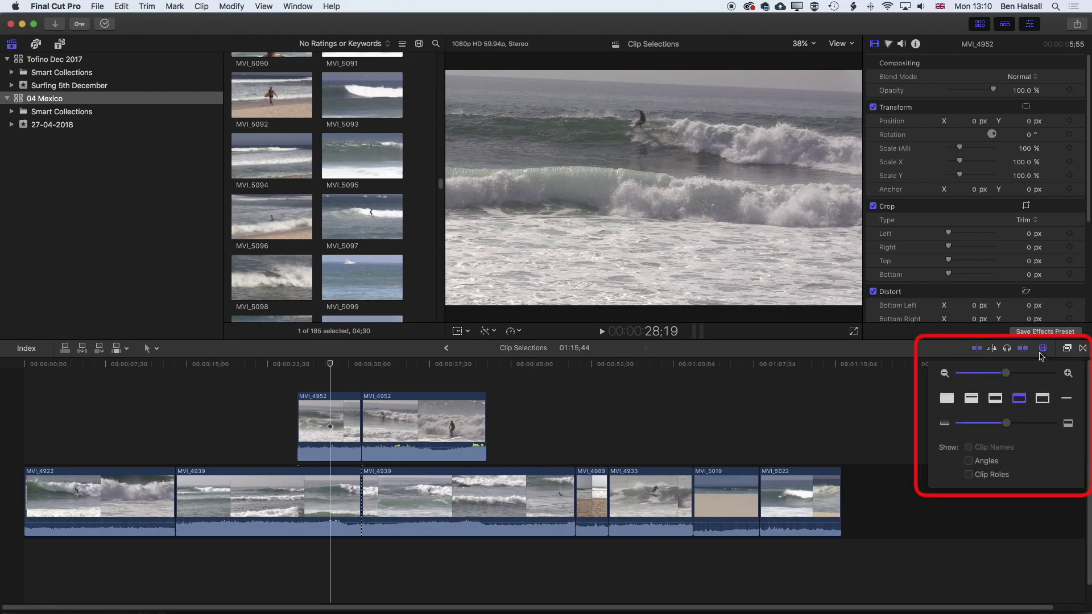
drag(1007, 376, 1058, 378)
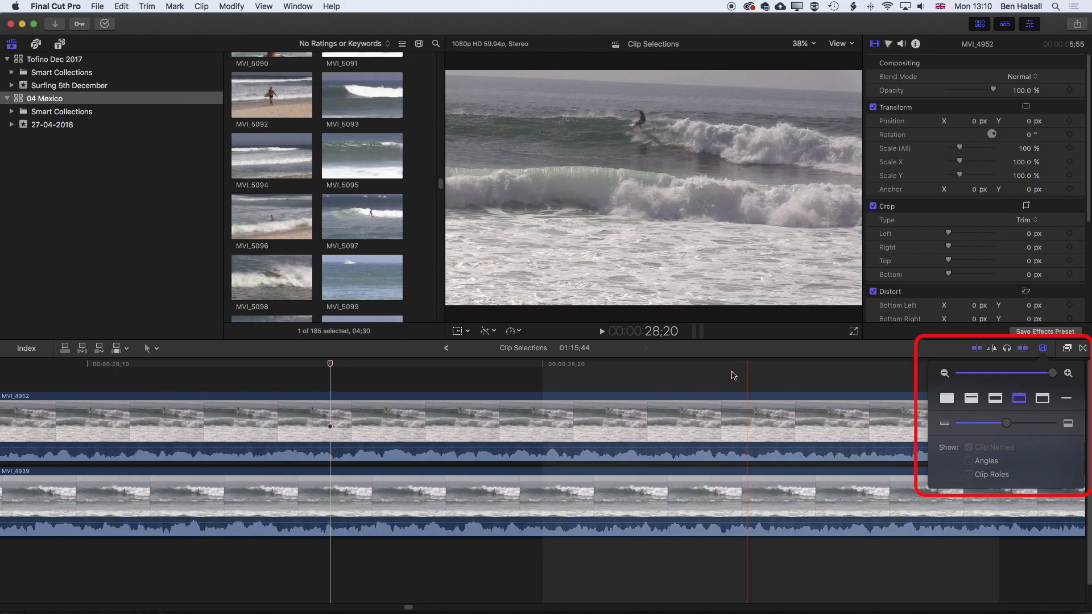
click(631, 381)
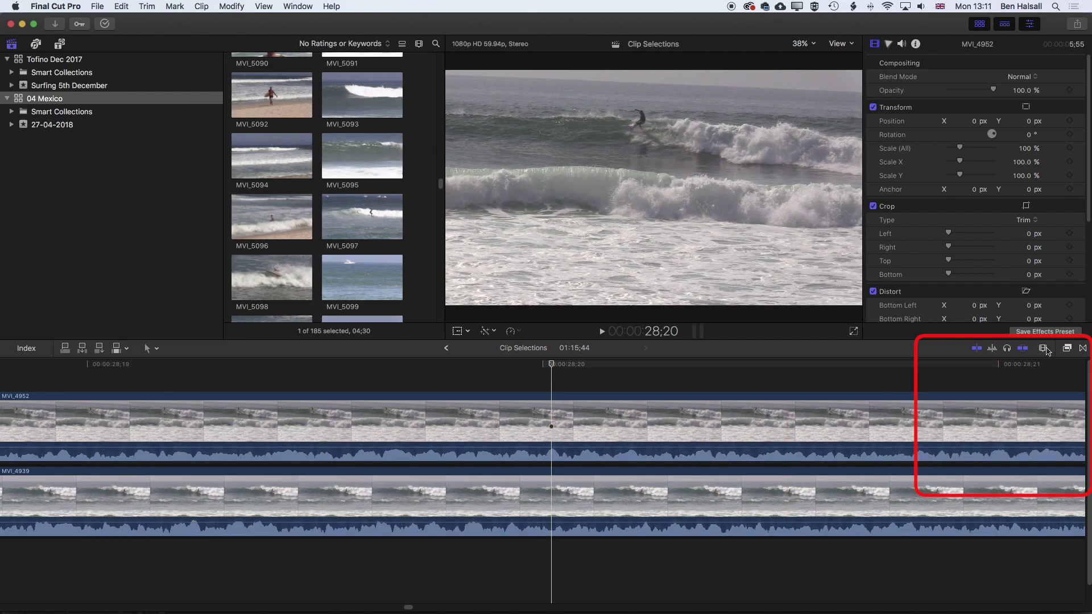
click(1043, 348)
drag(1053, 375, 1017, 377)
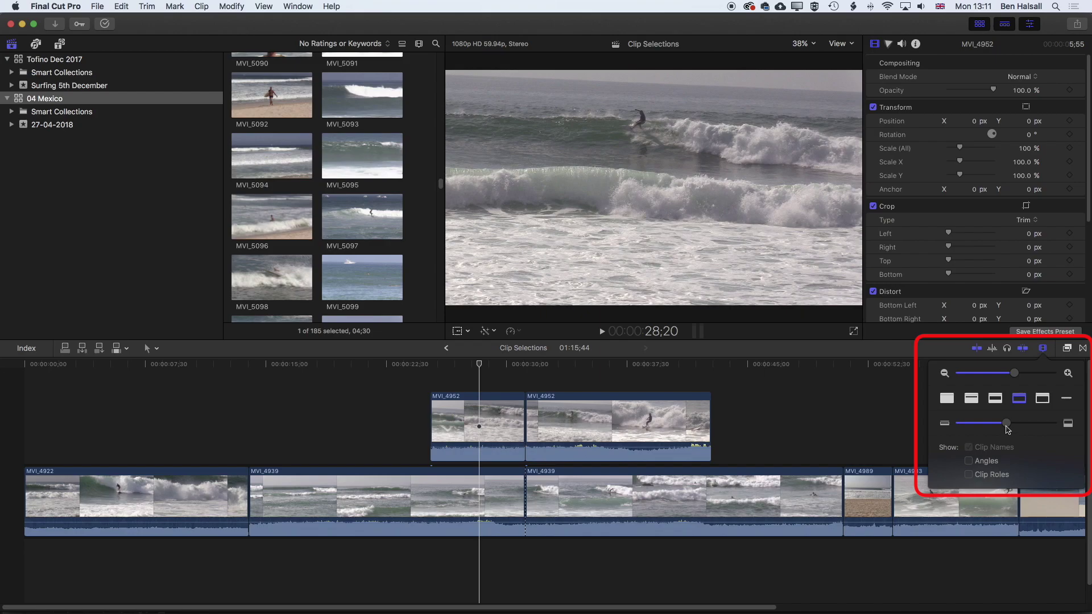
mouse_move(1006, 423)
mouse_down()
mouse_move(1027, 425)
mouse_move(973, 425)
mouse_move(1008, 426)
mouse_up()
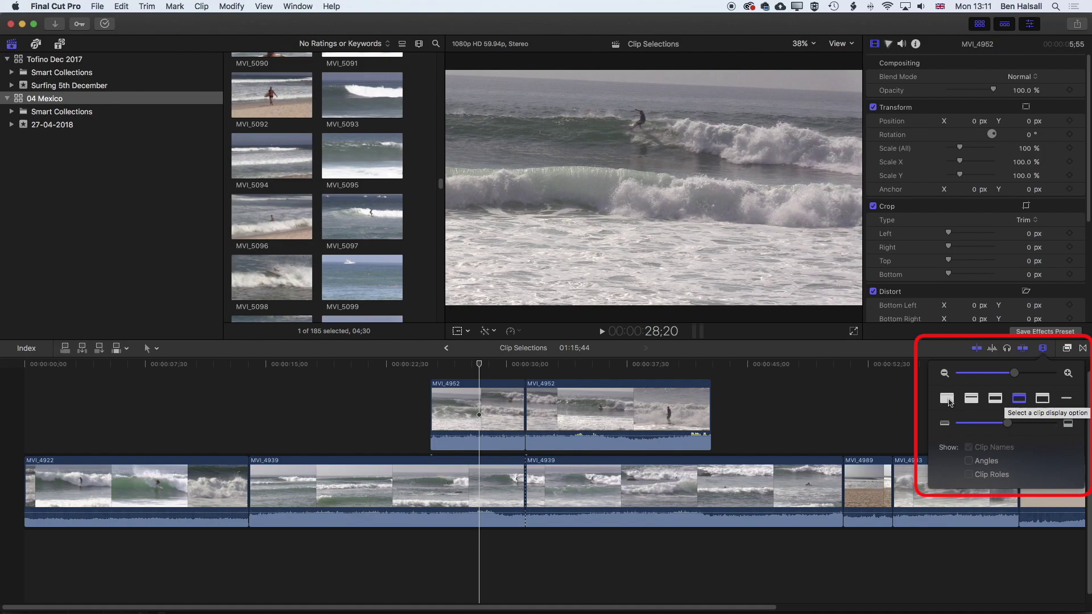
click(947, 399)
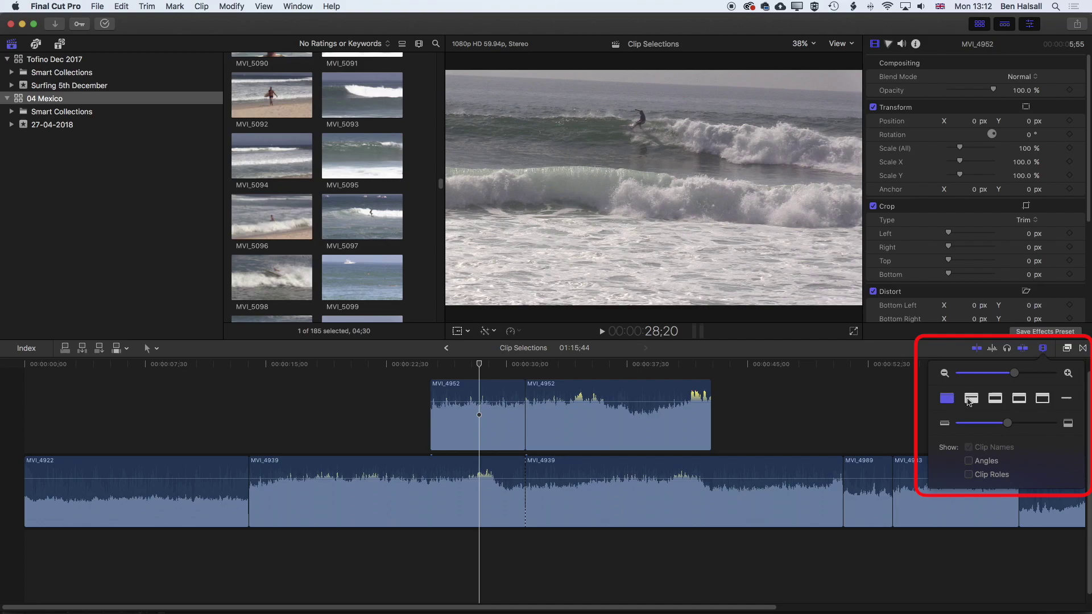
click(970, 401)
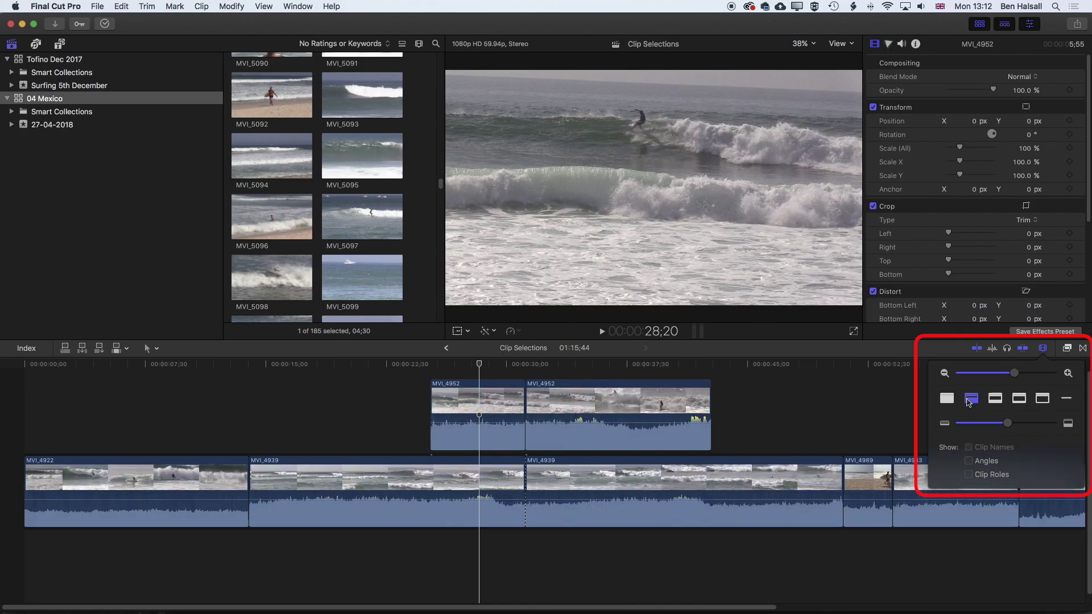
click(995, 400)
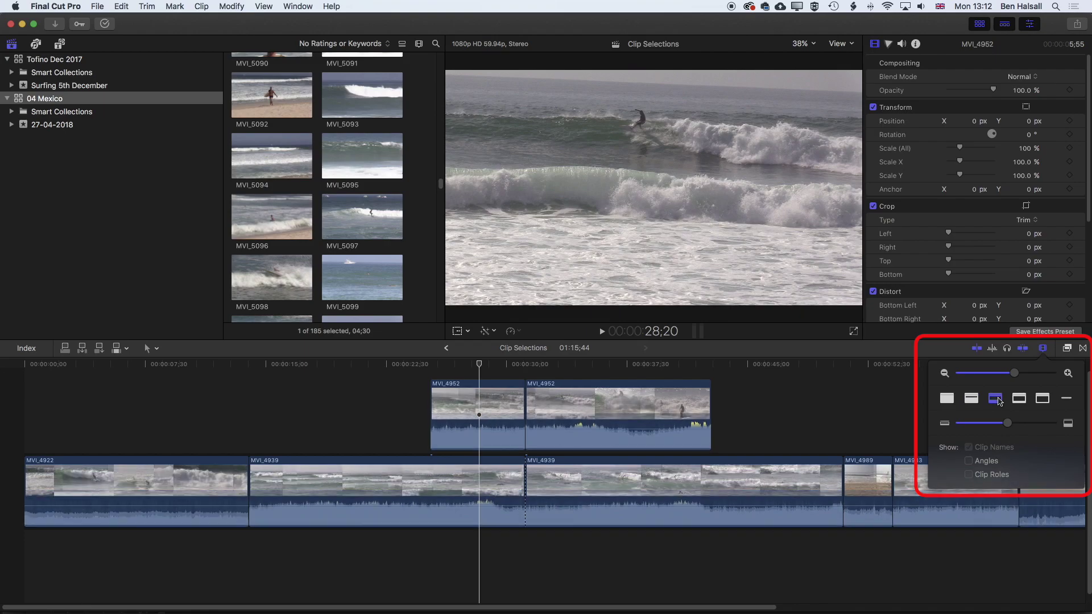
click(1018, 401)
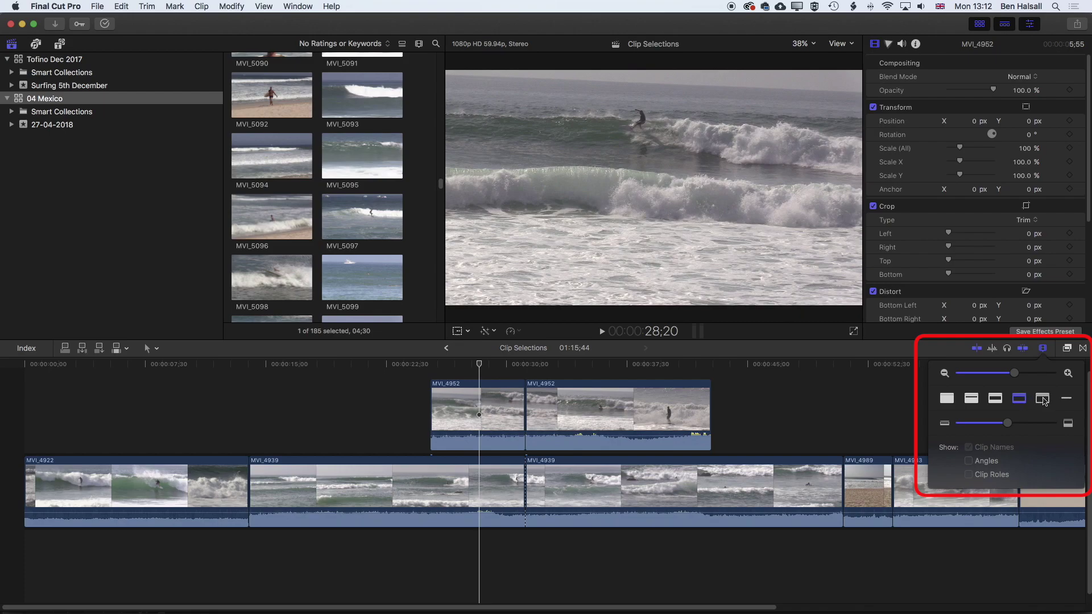
click(1043, 399)
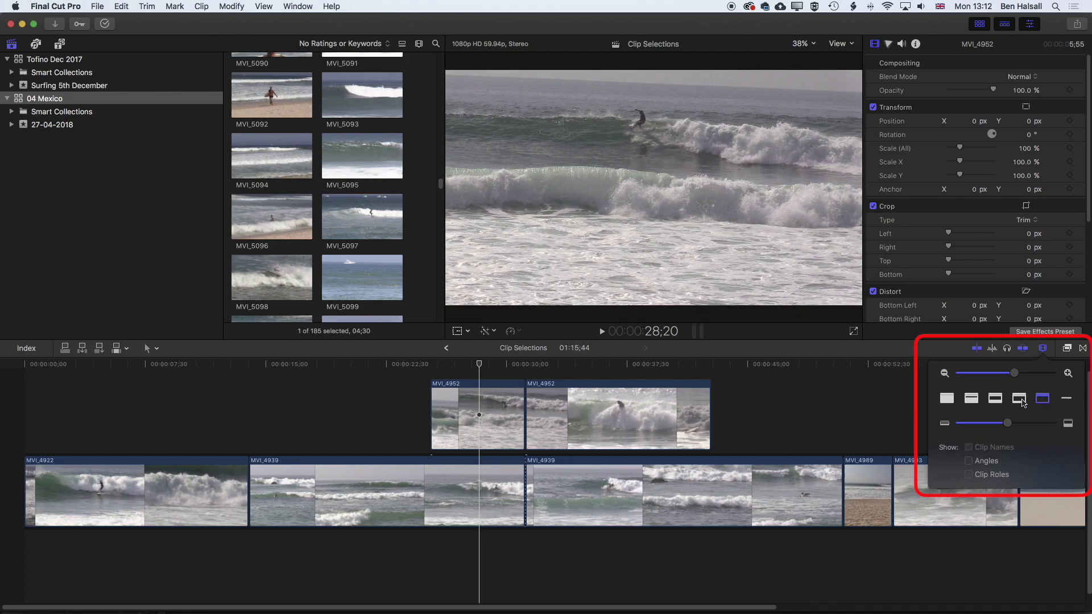
click(1021, 402)
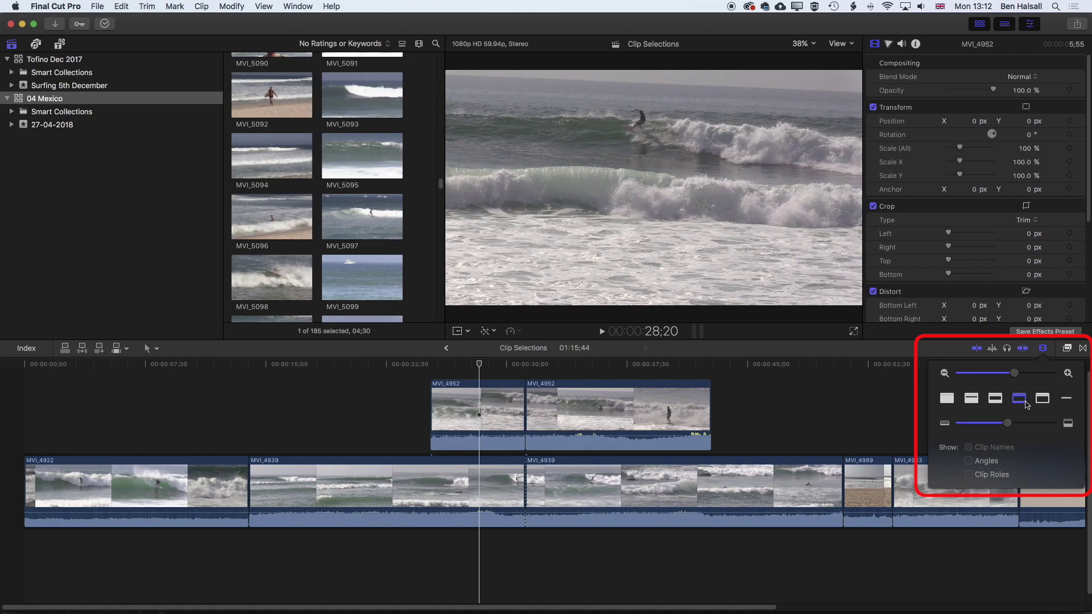
click(1068, 401)
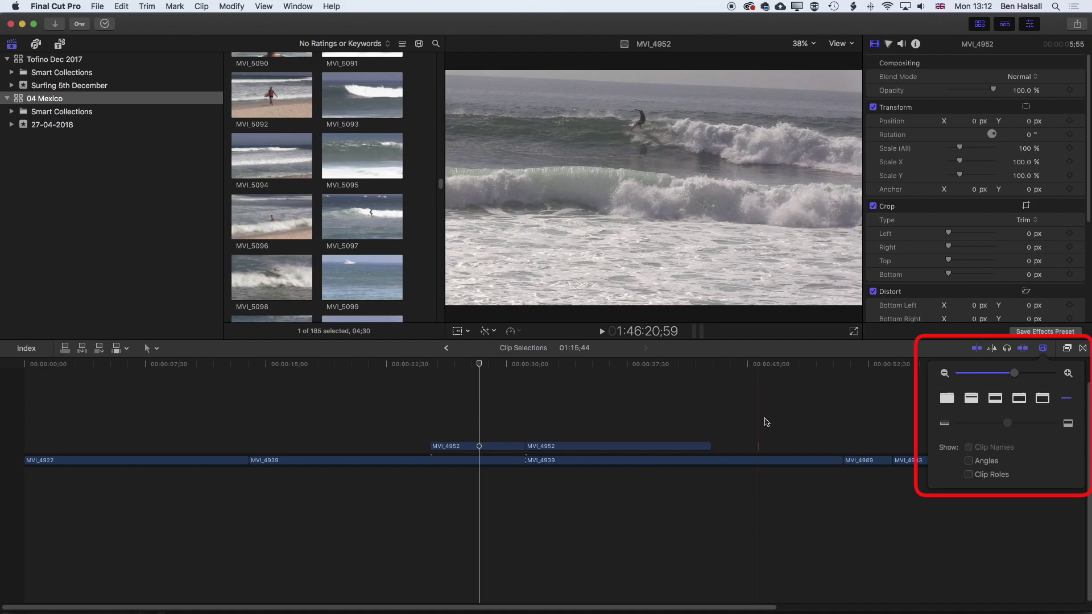
click(1019, 399)
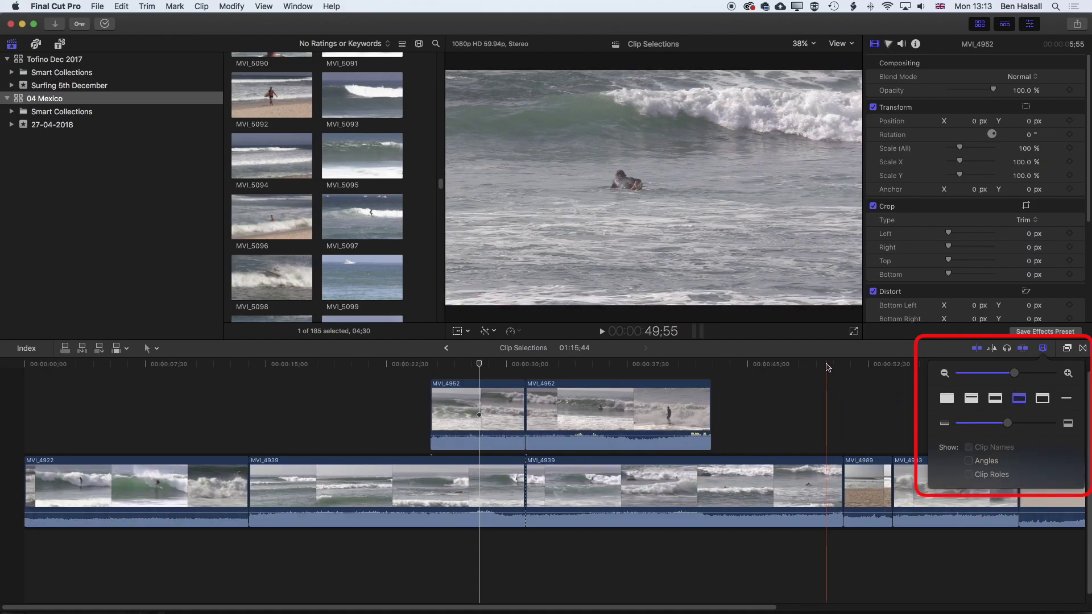
Park the playhead in MVI_4939 and zoom the timeline in to individual frames
click(734, 367)
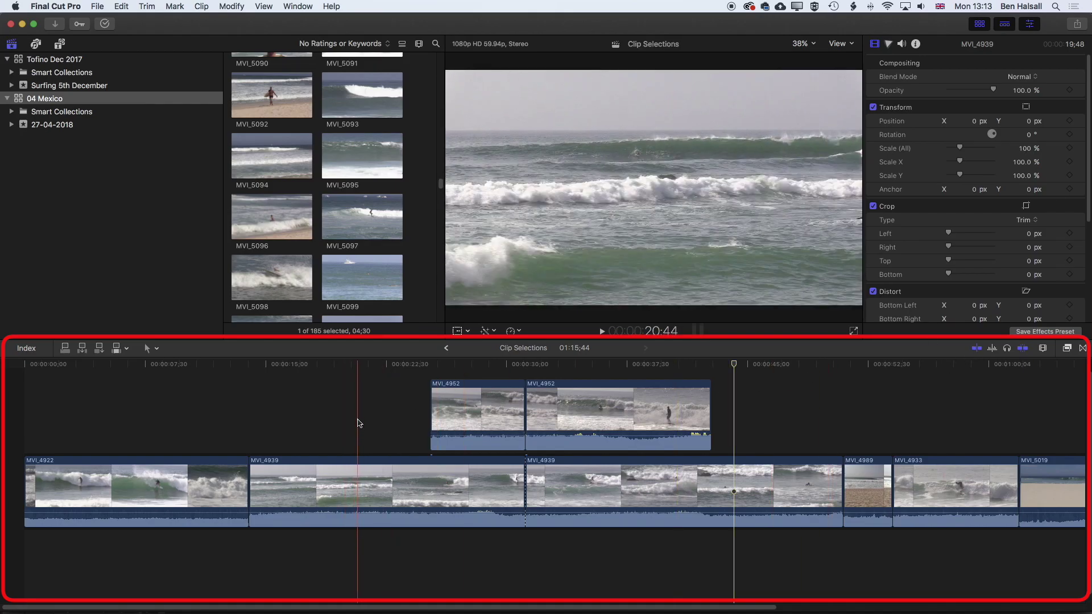
key(super+equal)
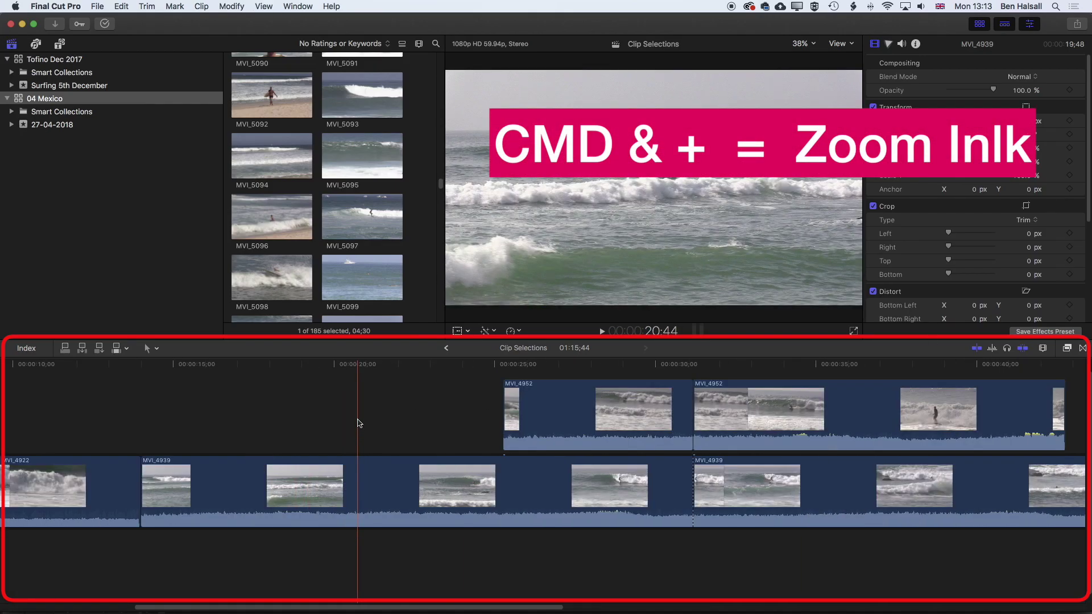
key(super+minus)
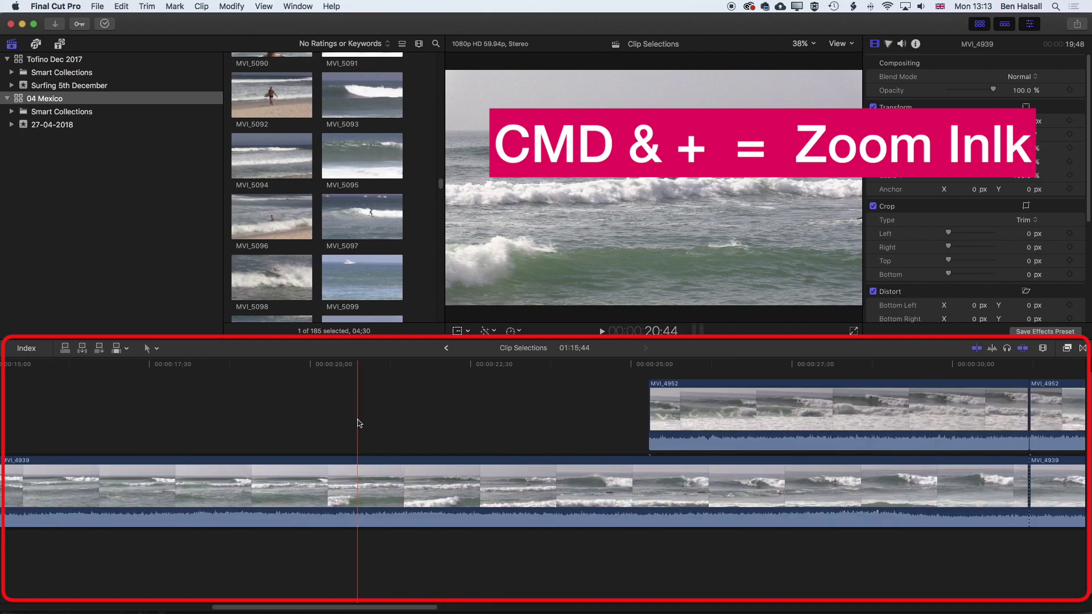
key(super+equal)
key(super+equal)
key(super+equal)
key(super+equal)
key(super+equal)
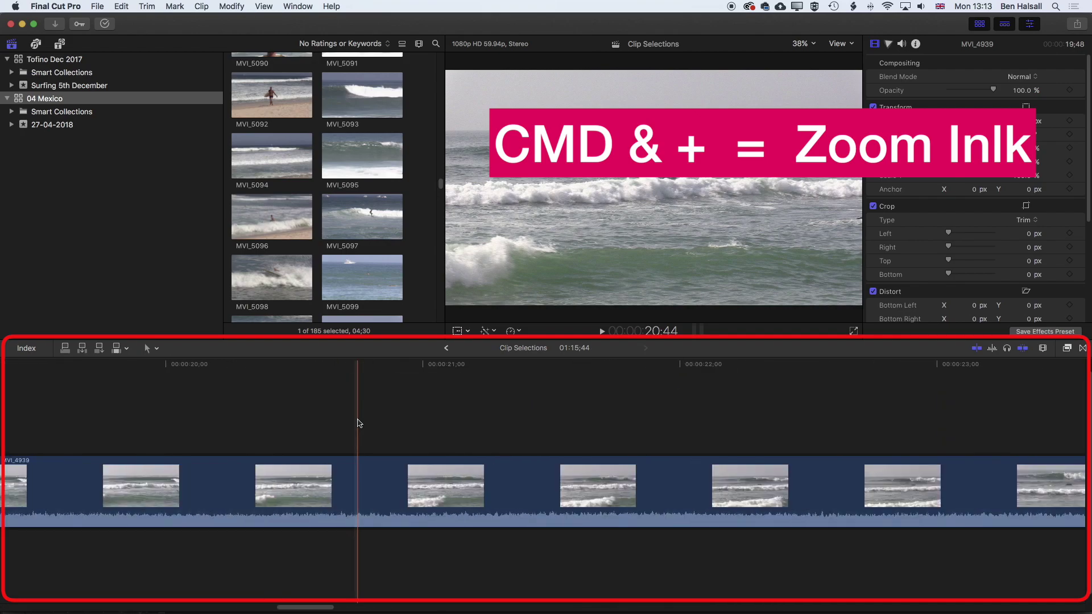
key(super+equal)
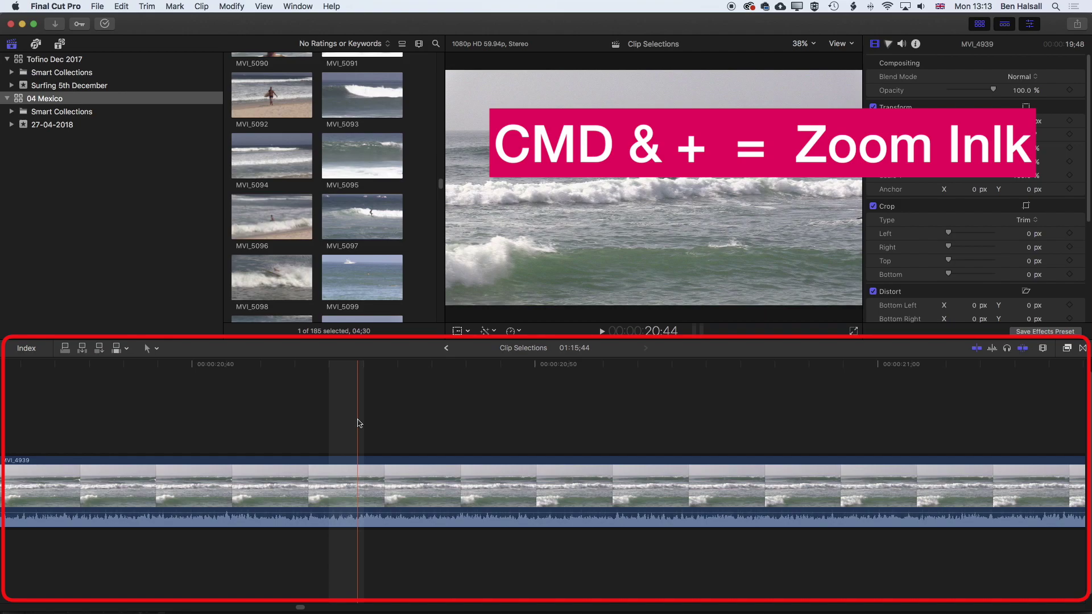
Zoom the timeline back out until the first minute of clips shows
key(super+minus)
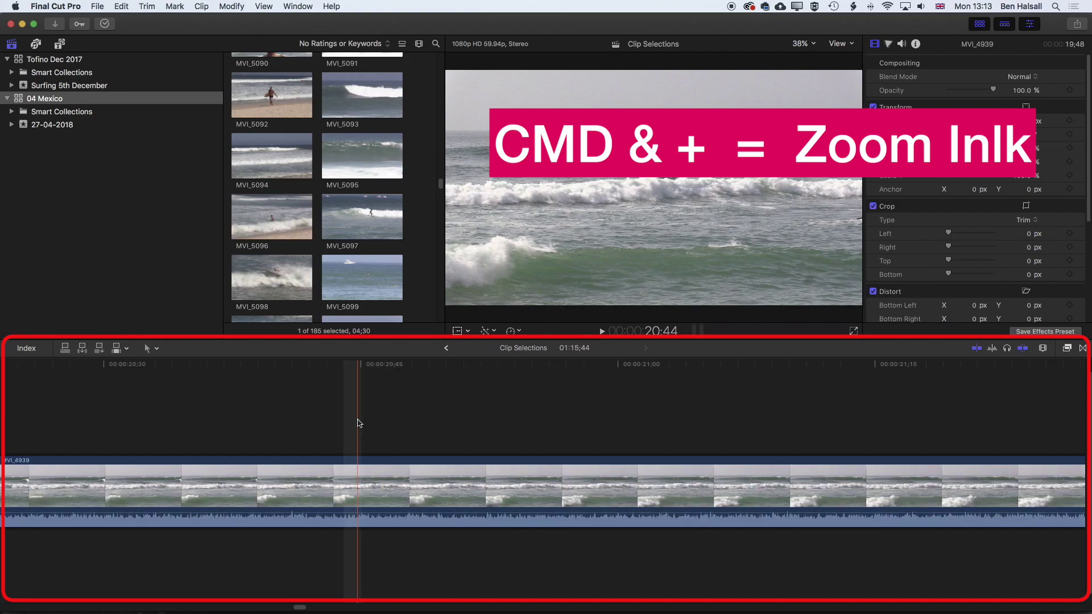
key(super+minus)
key(super+minus)
key(super+minus)
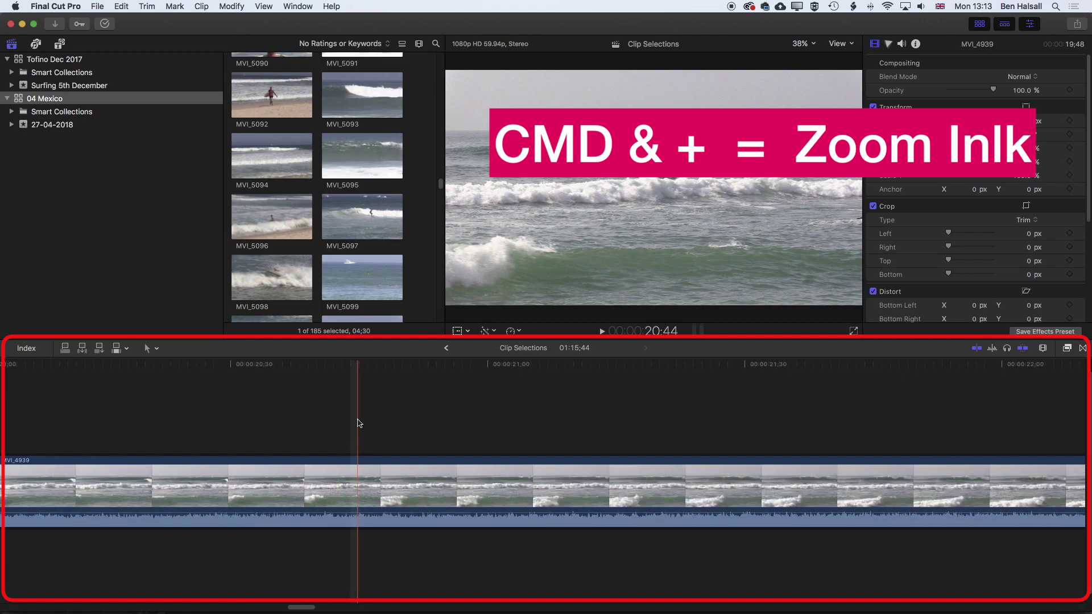
key(super+minus)
key(super+minus)
key(super+minus)
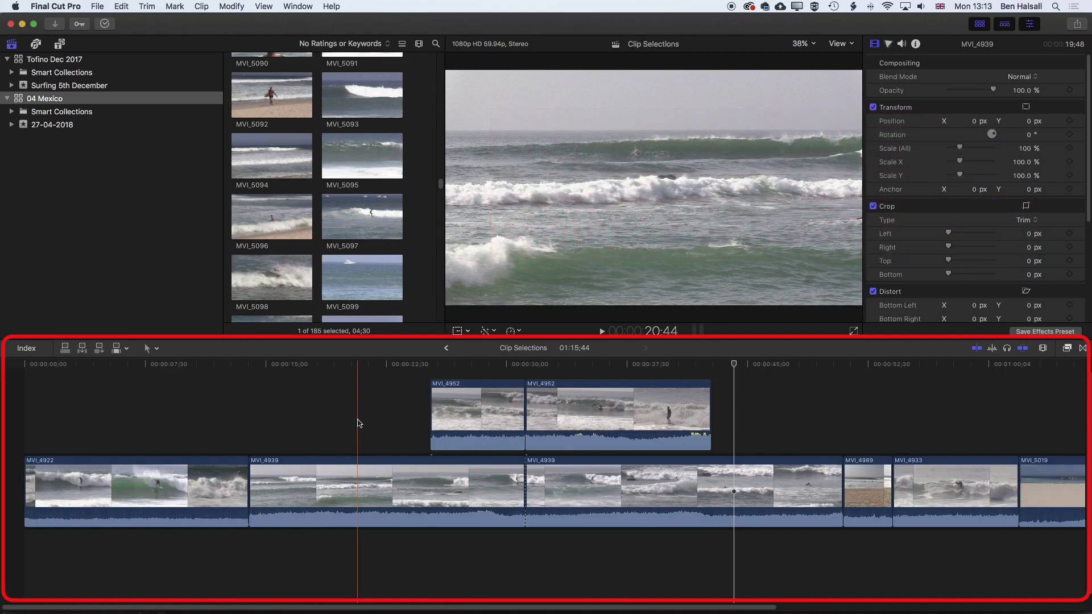
key(super+minus)
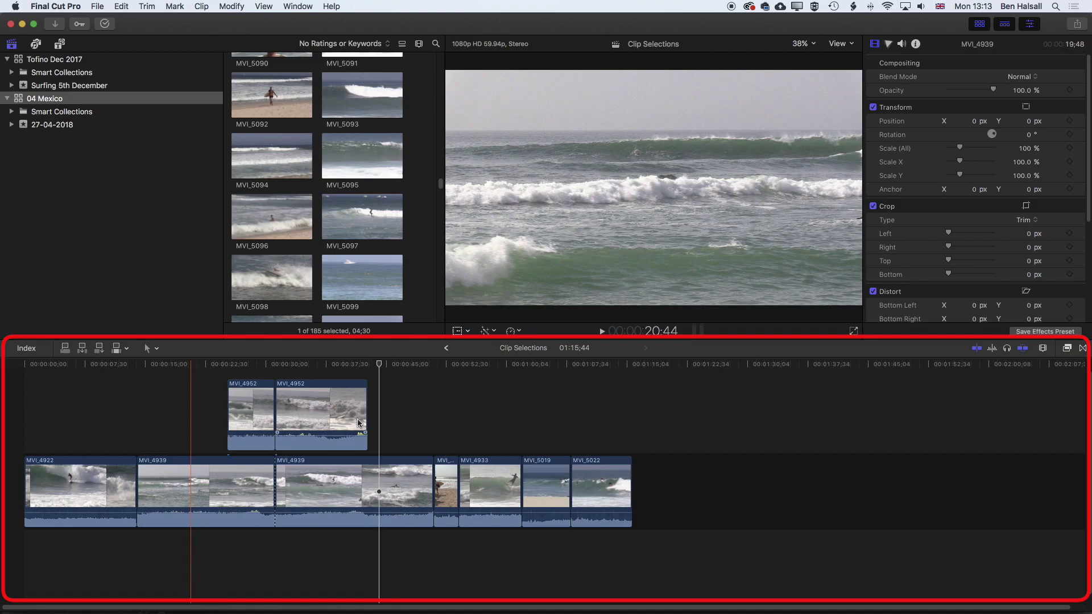
key(super+equal)
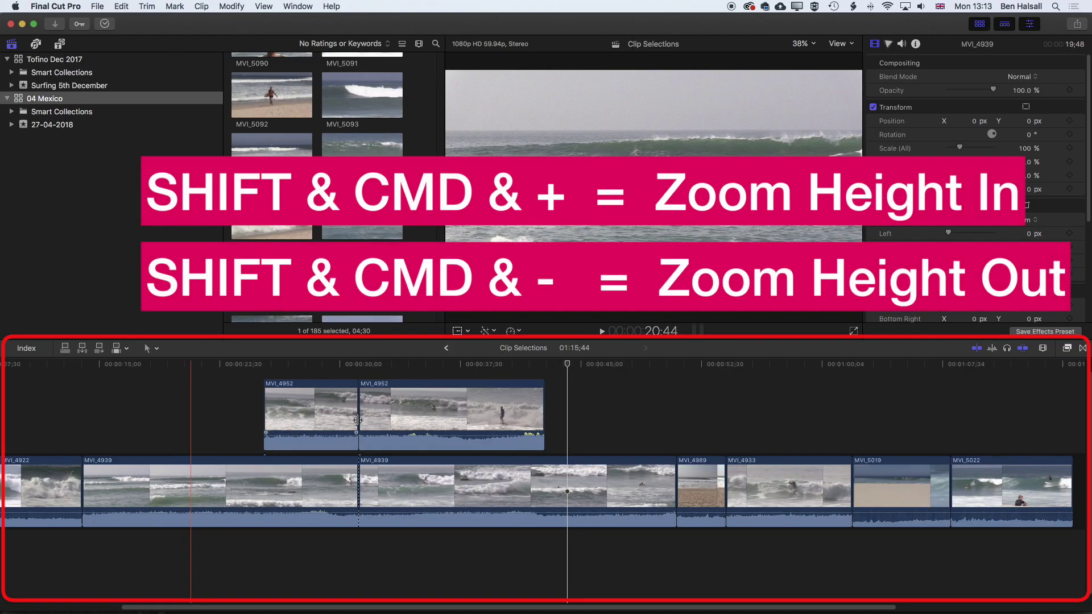
Shrink the timeline clip height to slim strips and park the playhead at 27:58
key(super+shift+minus)
key(super+shift+minus)
key(super+shift+minus)
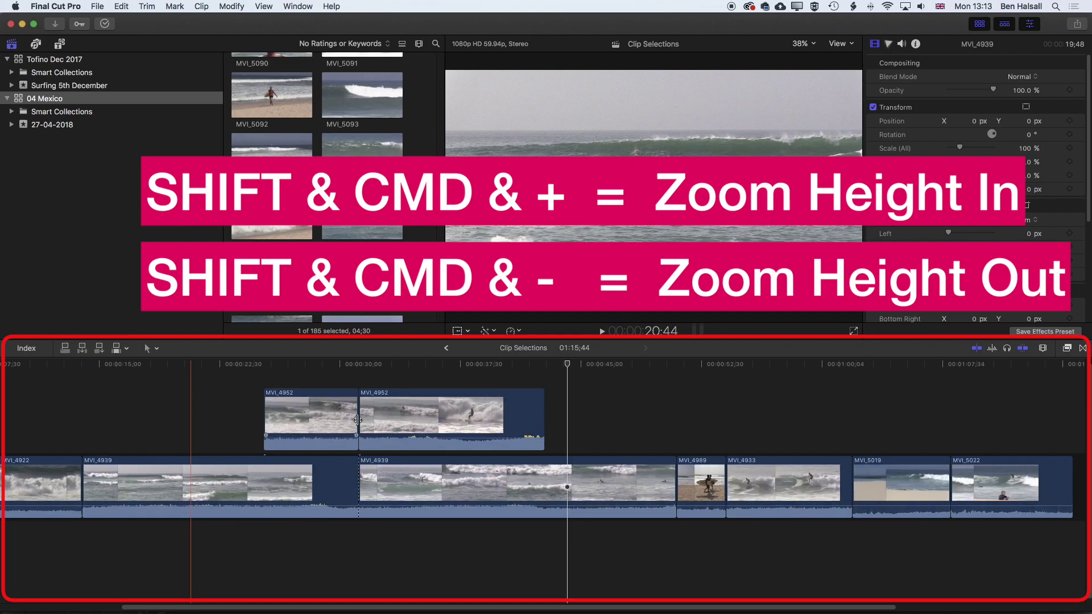
key(super+shift+minus)
key(super+shift+minus)
key(super+shift+minus)
key(super+shift+minus)
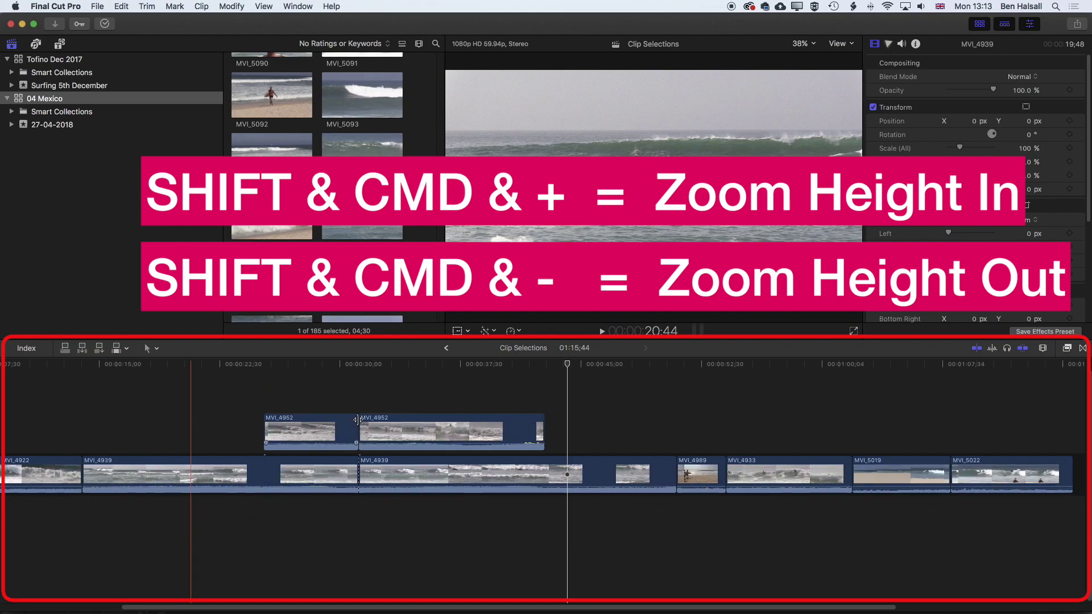
key(super+shift+minus)
key(super+shift+minus)
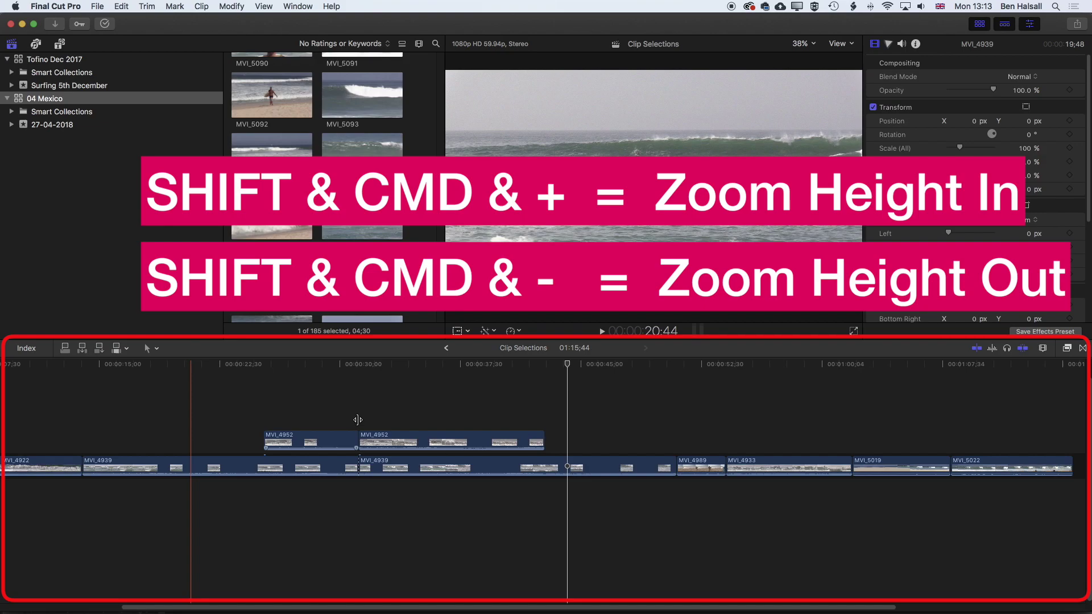
key(super+shift+equal)
key(super+shift+equal)
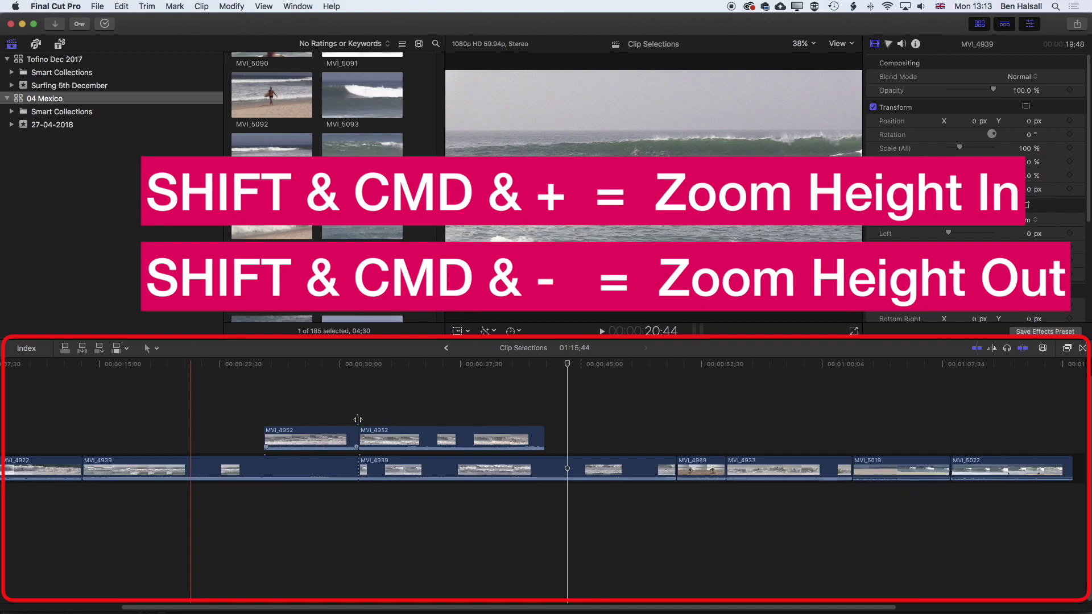
key(shift+super+minus)
click(307, 364)
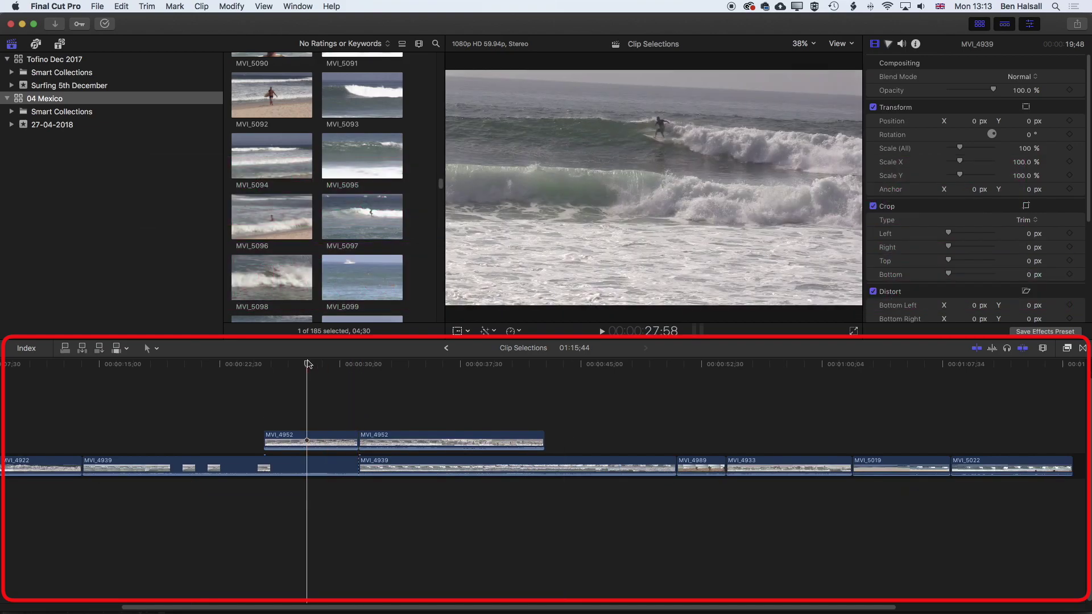
Add a Basic Title above the MVI_4952 clips and duplicate it into higher lanes
click(60, 44)
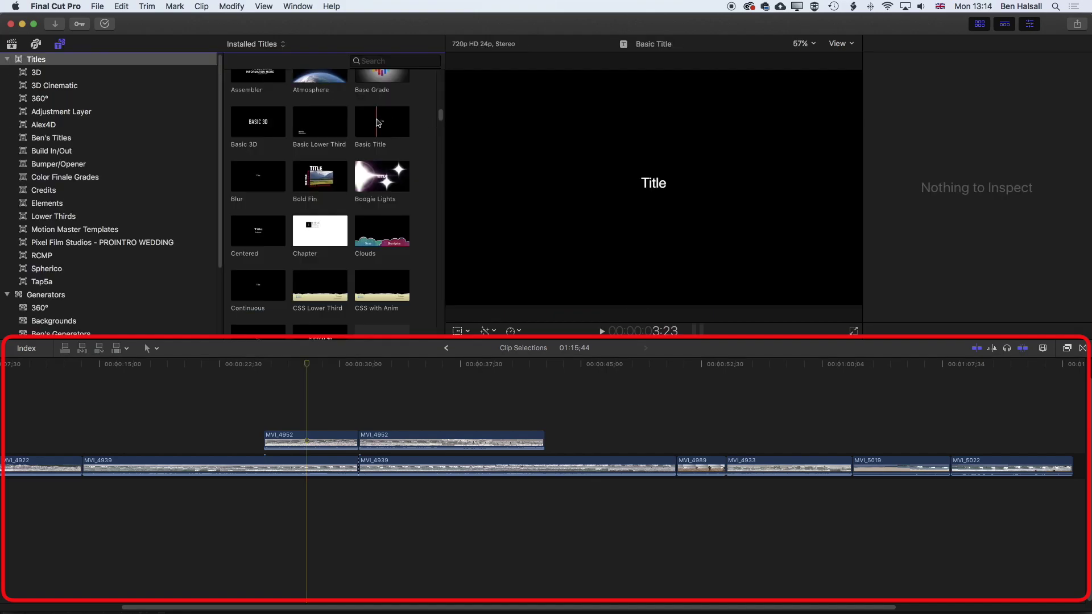
drag(377, 122, 297, 418)
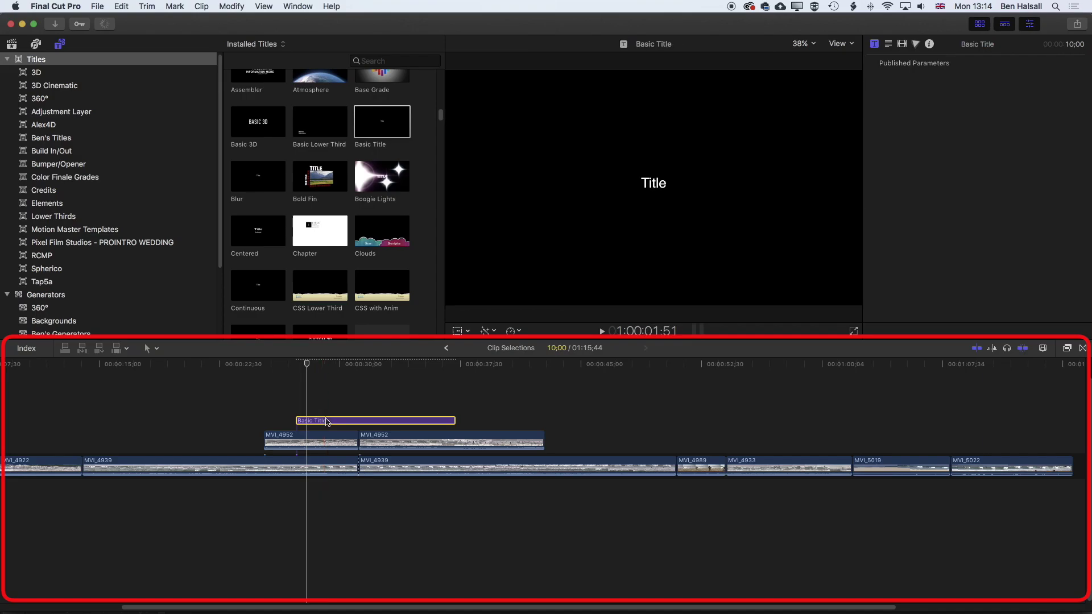
drag(326, 421, 372, 392)
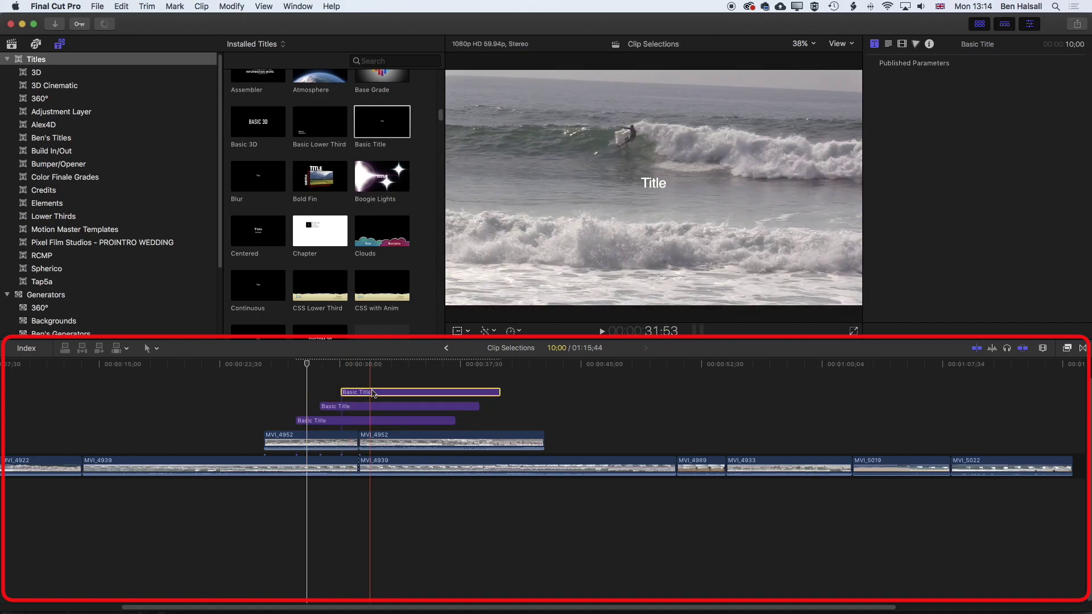
Move the top title's text down-right and the middle title's text up-left with Transform controls
click(654, 186)
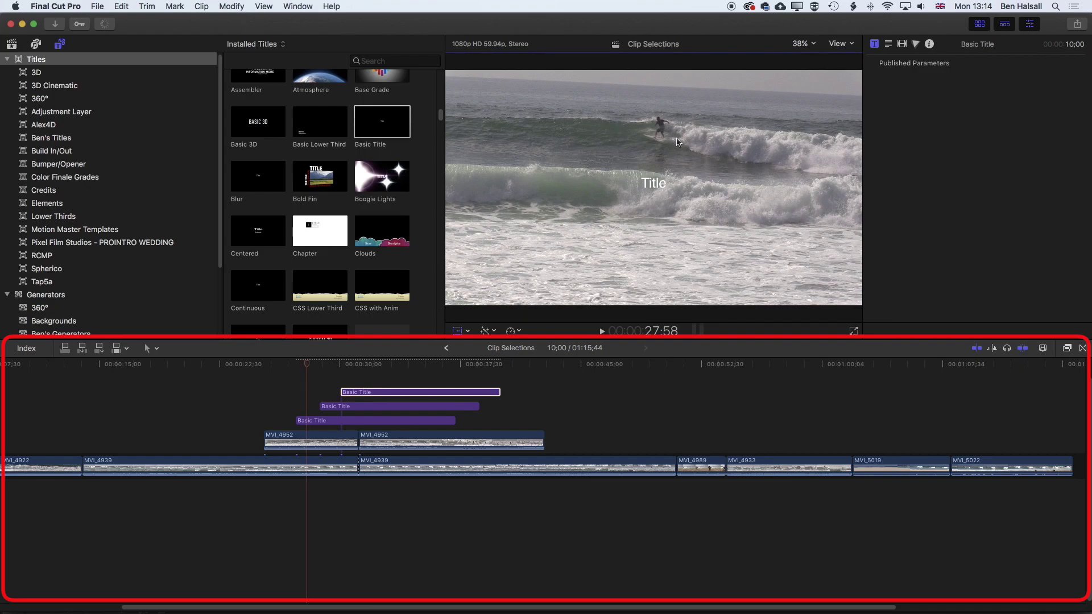
click(392, 362)
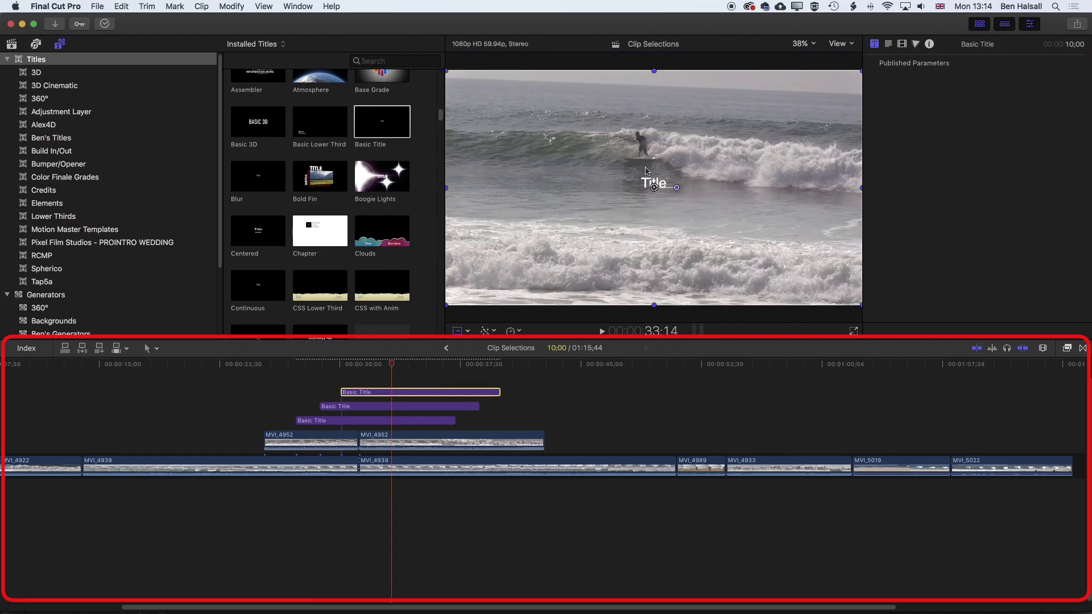
key(shift+t)
drag(640, 206, 677, 233)
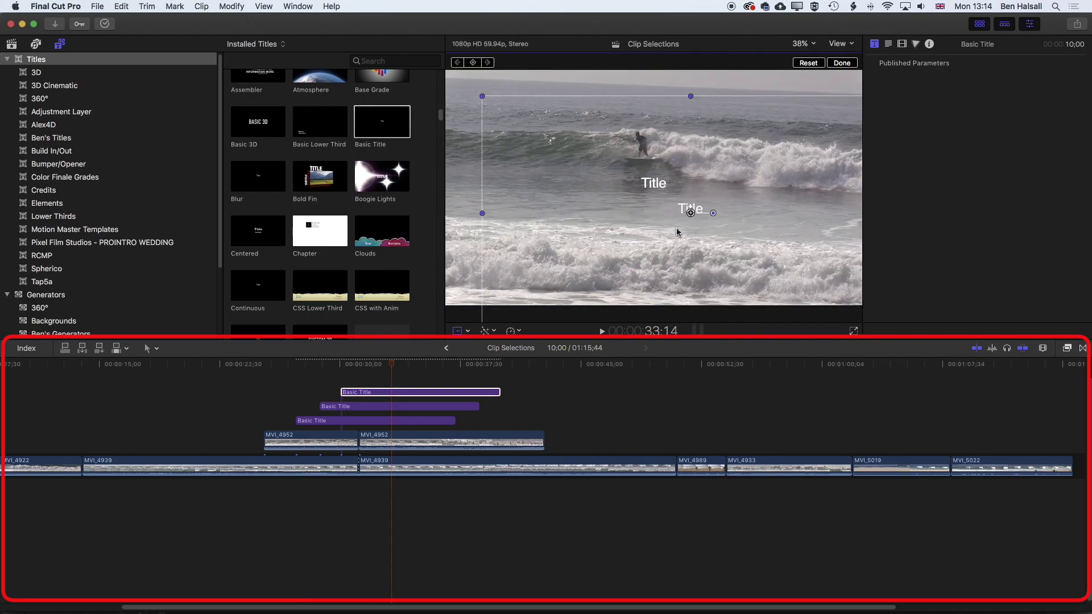
click(408, 407)
drag(649, 185, 585, 160)
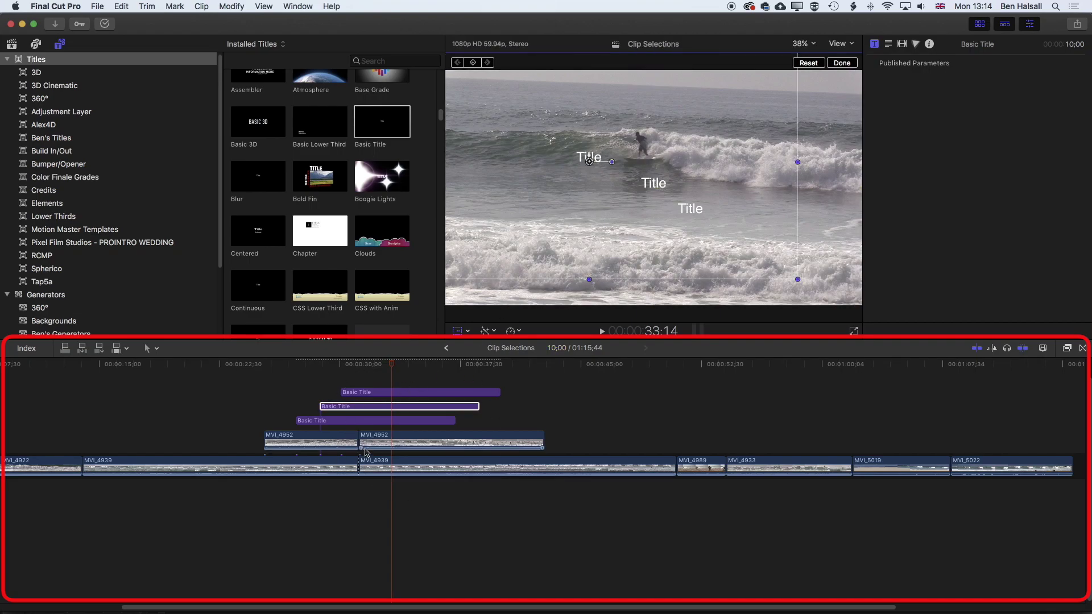
click(389, 364)
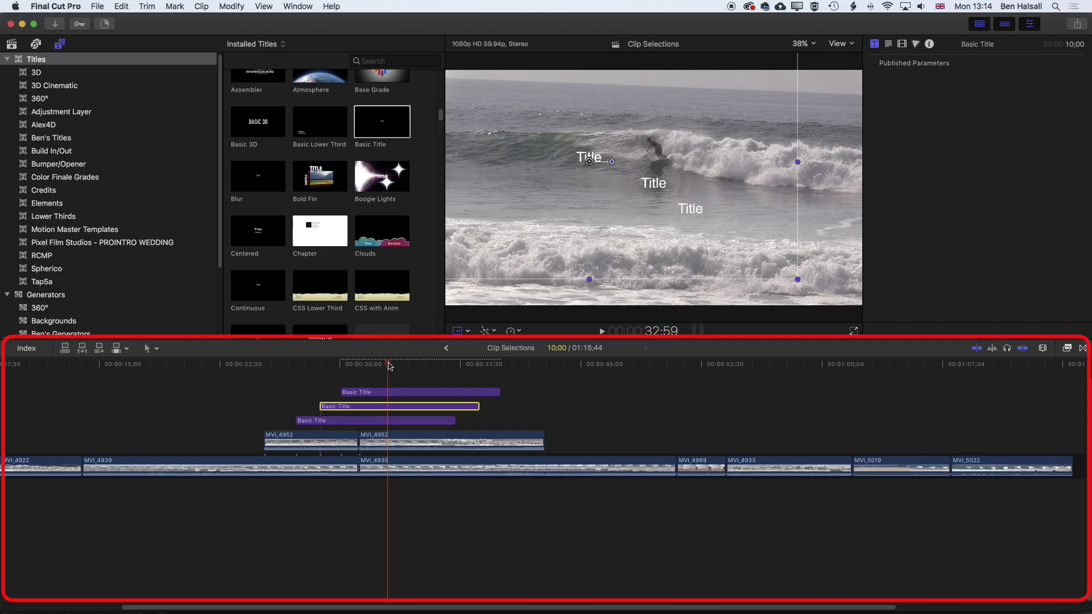
Enlarge the timeline clip height twice, then select and deselect the first MVI_4952 clip
key(ctrl+alt+Up)
key(ctrl+alt+Up)
key(ctrl+alt+Up)
key(ctrl+alt+Up)
key(ctrl+alt+Up)
key(ctrl+alt+Up)
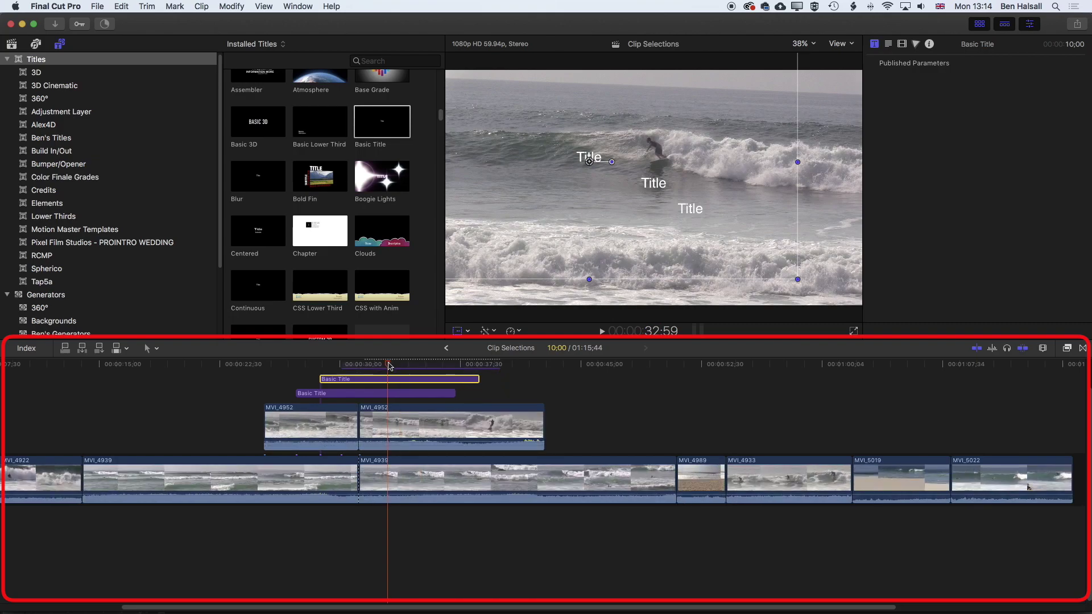
key(ctrl+alt+Up)
key(ctrl+alt+Up)
key(ctrl+alt+Up)
key(ctrl+alt+Up)
key(ctrl+alt+Up)
key(ctrl+alt+Up)
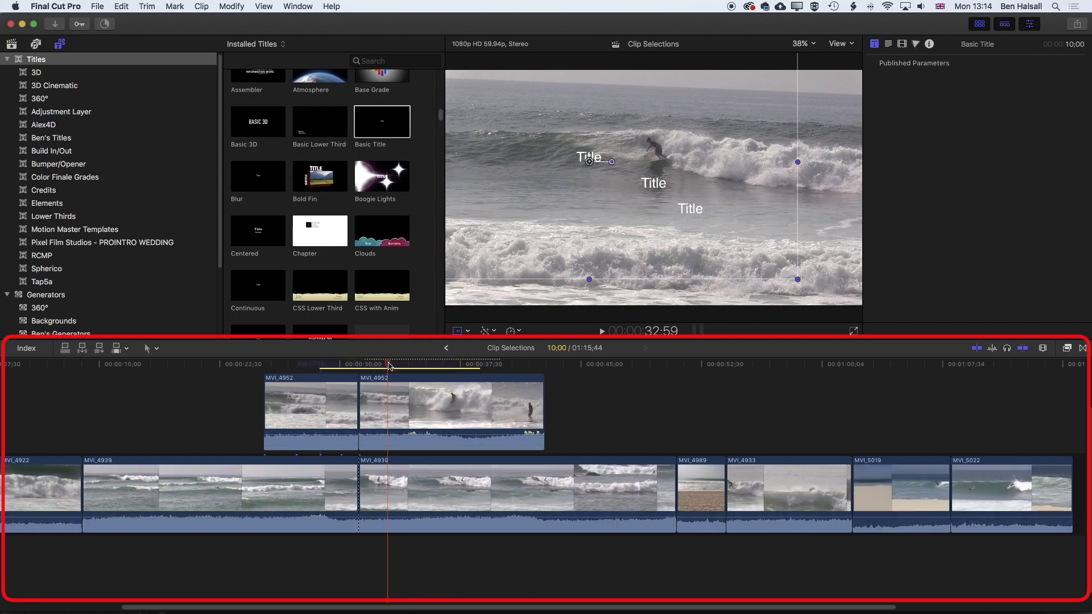
click(345, 441)
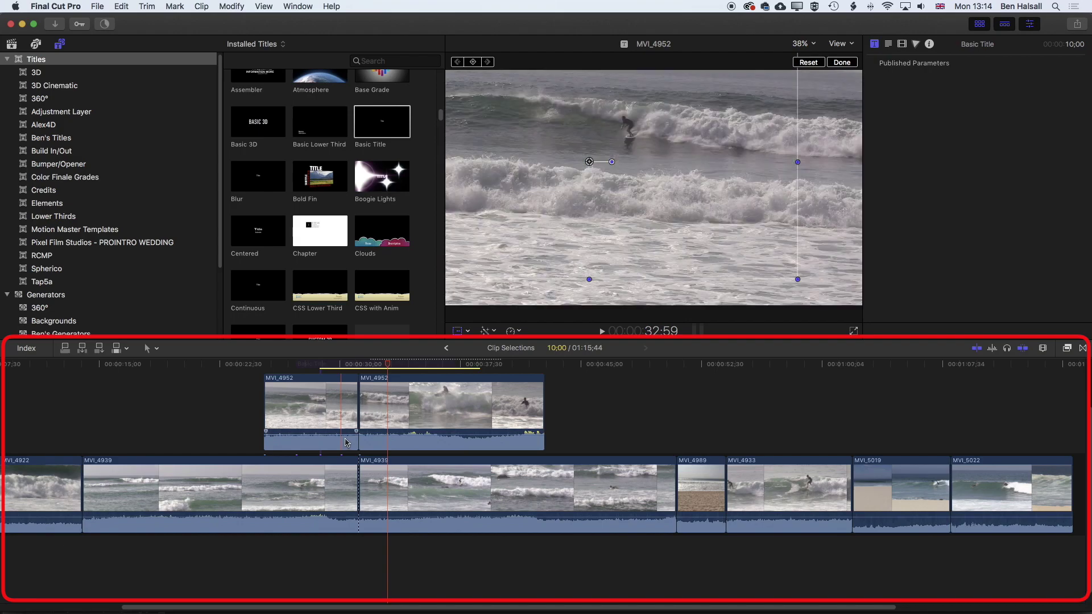
click(294, 584)
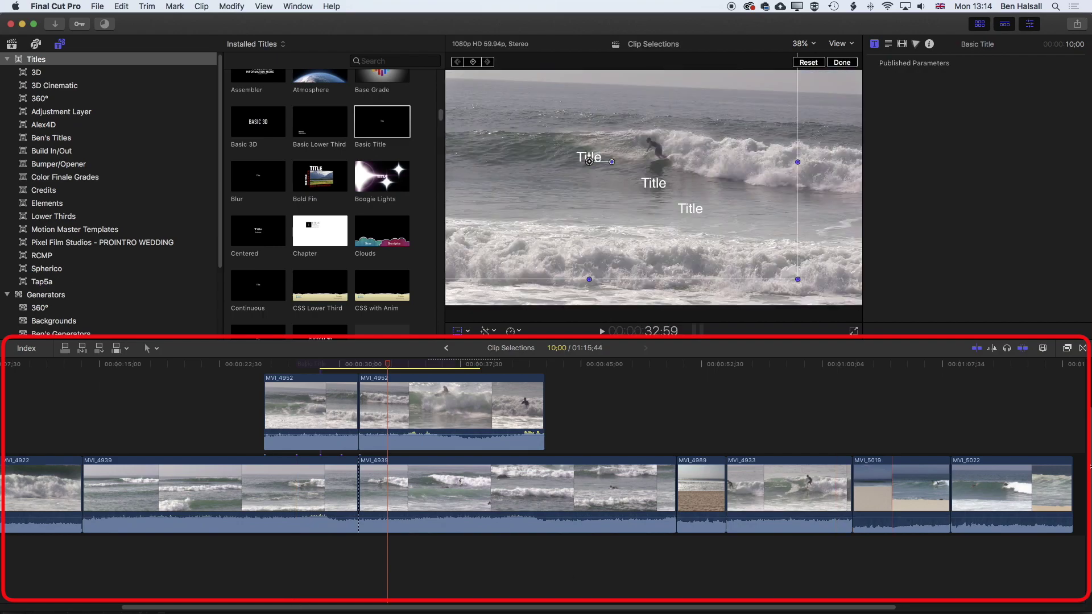
Scroll the timeline vertically and horizontally to look over the taller clips
drag(1089, 474, 1086, 414)
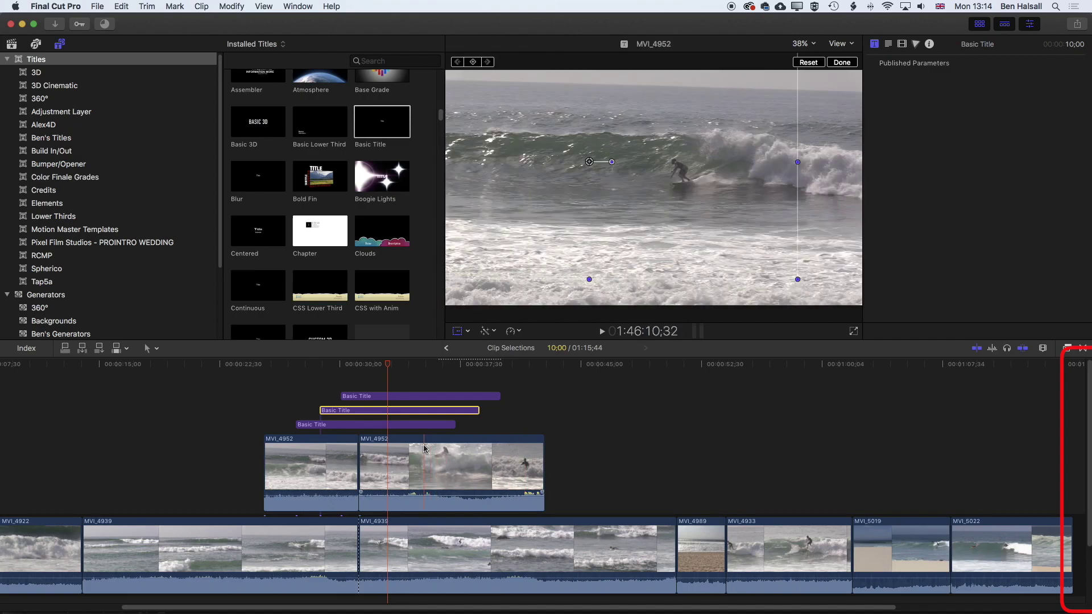
scroll(424, 449, down, 3)
scroll(424, 449, up, 3)
scroll(424, 449, down, 2)
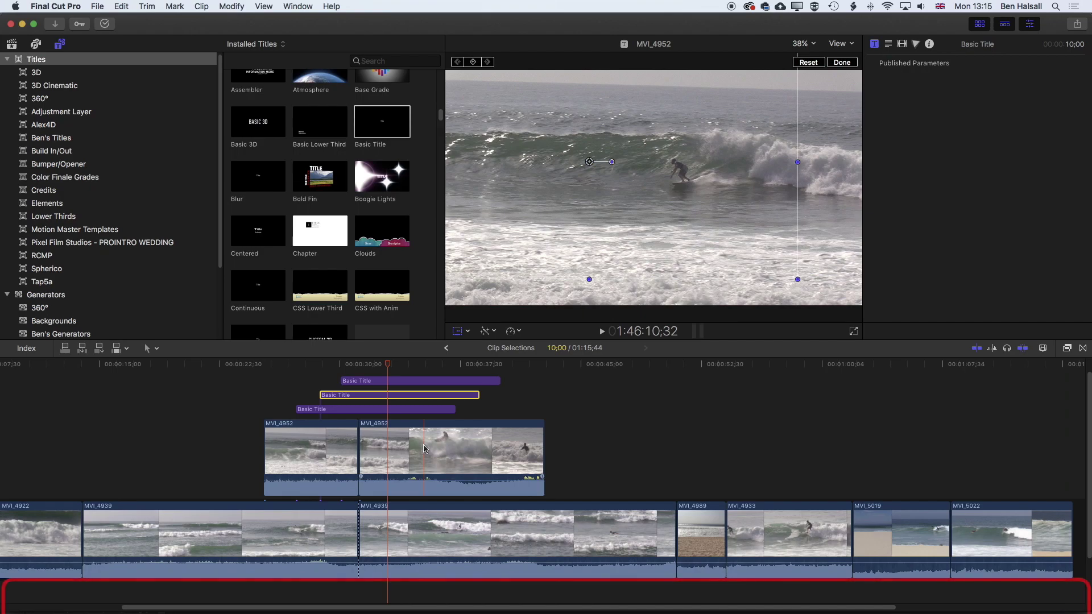
scroll(423, 449, right, 3)
scroll(424, 449, left, 6)
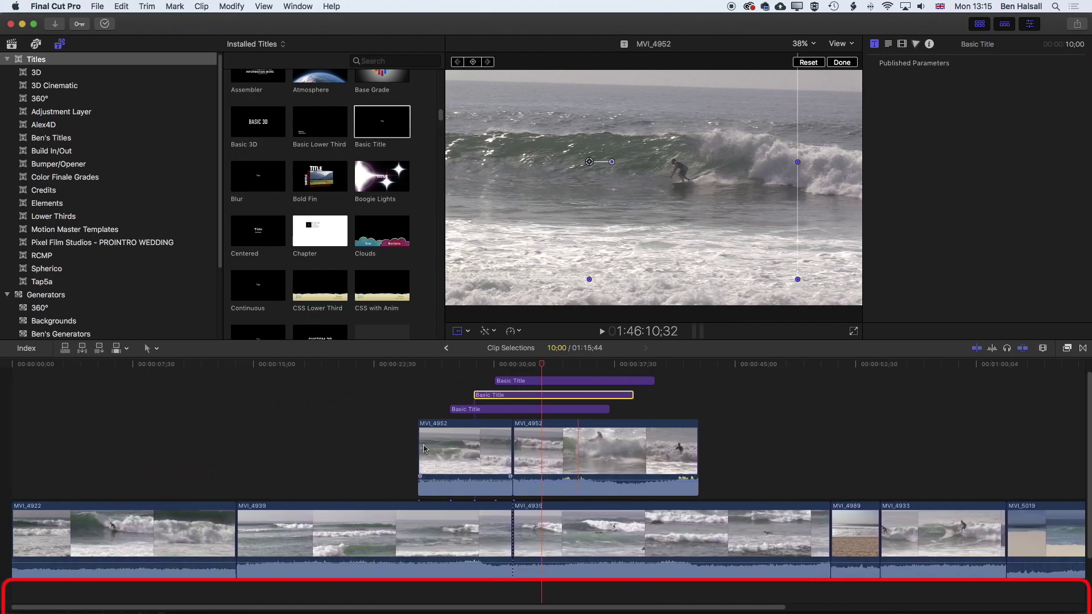
scroll(424, 450, right, 5)
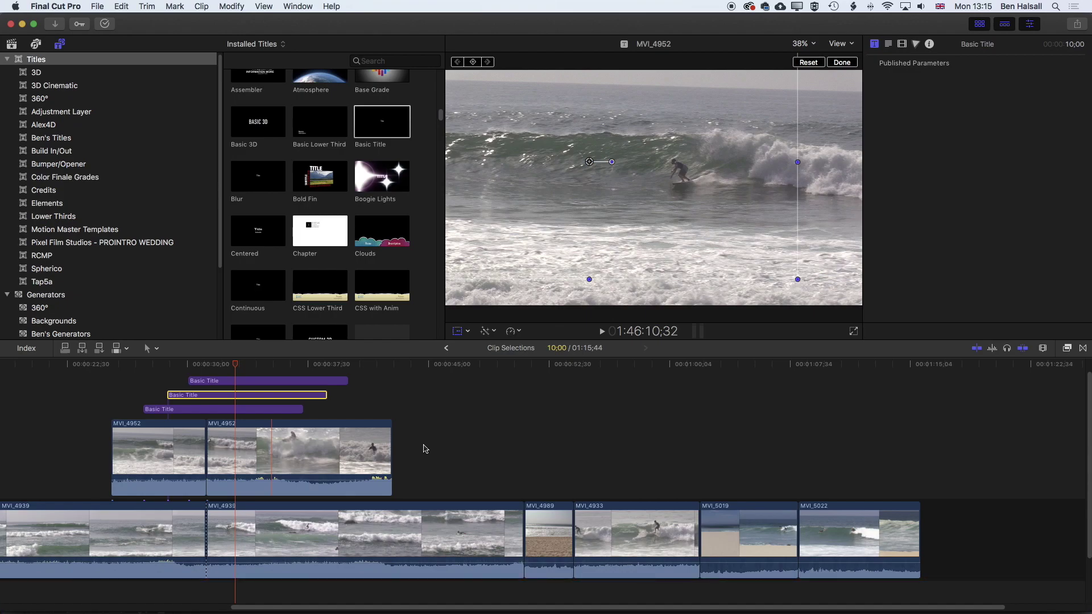
Reduce the clip height two steps, zoom in, then fit the entire project with Shift-Z
key(ctrl+alt+Down)
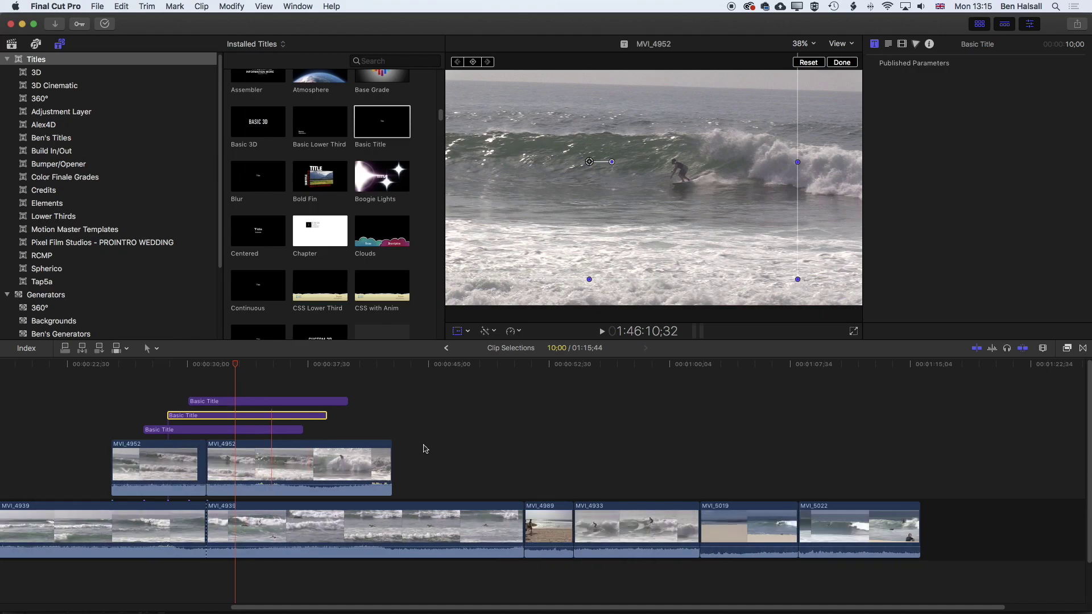
key(ctrl+alt+Down)
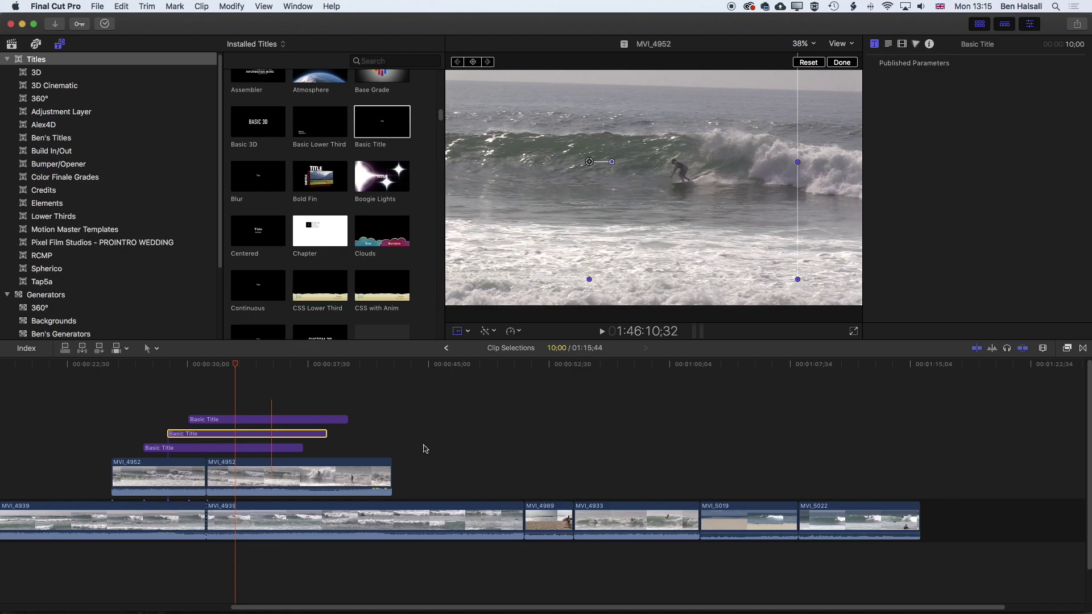
key(super+equal)
key(super+equal)
key(super+equal)
key(super+equal)
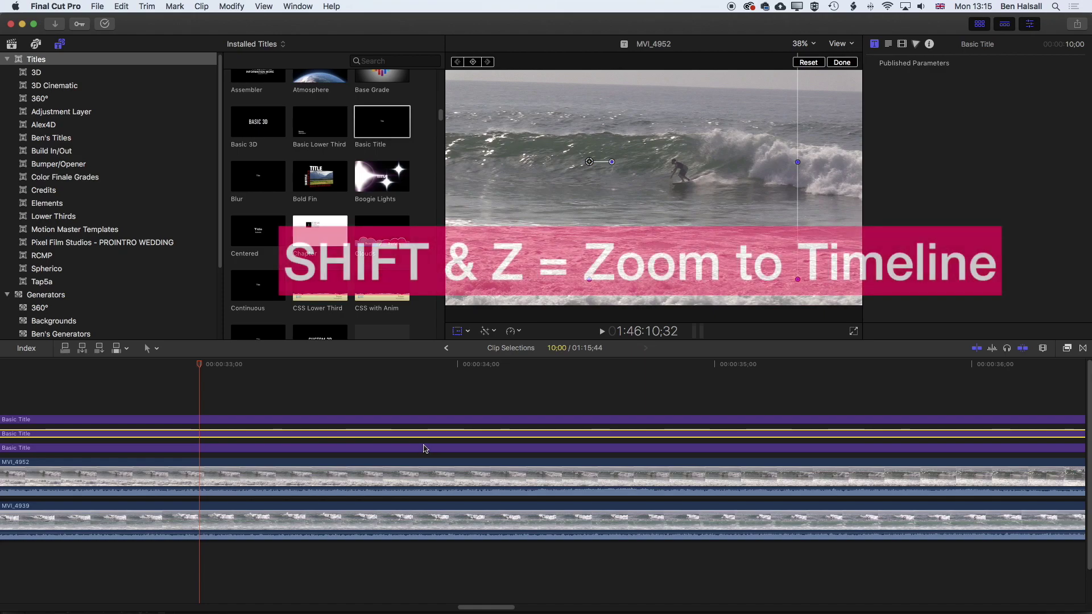
key(shift+z)
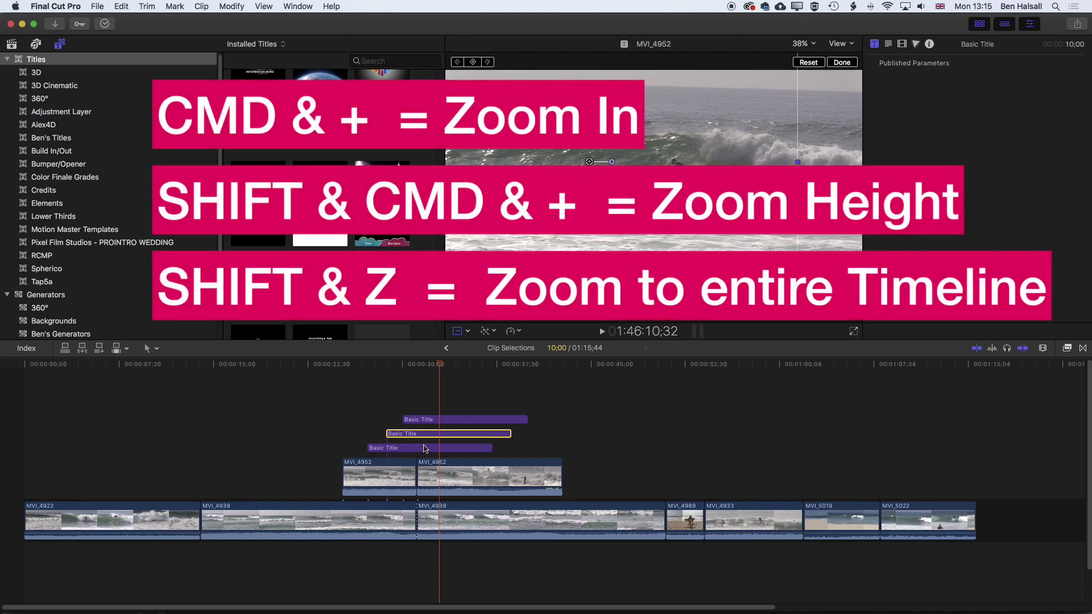
Zoom the timeline in and out, adjust clip height up and down, and refit the project
key(super+equal)
key(super+equal)
key(super+equal)
key(super+equal)
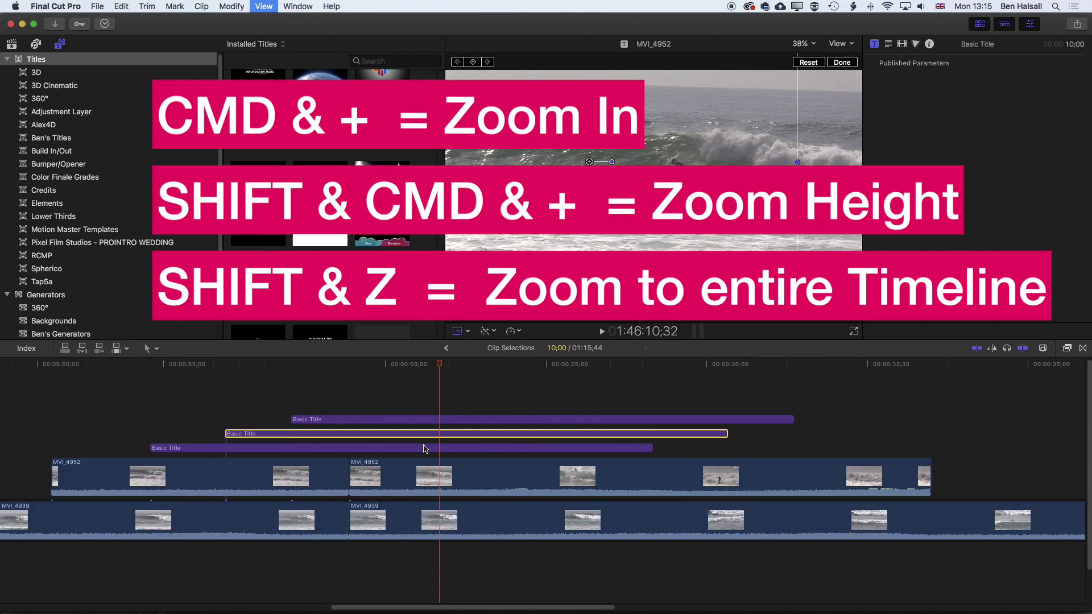
key(super+minus)
key(super+minus)
key(super+minus)
key(super+minus)
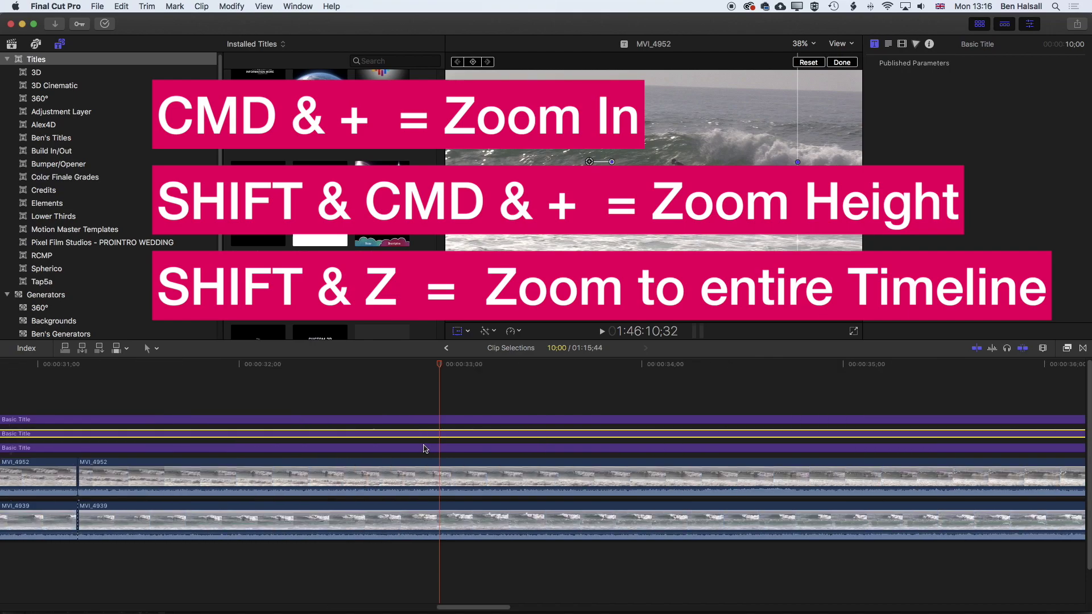
key(shift+z)
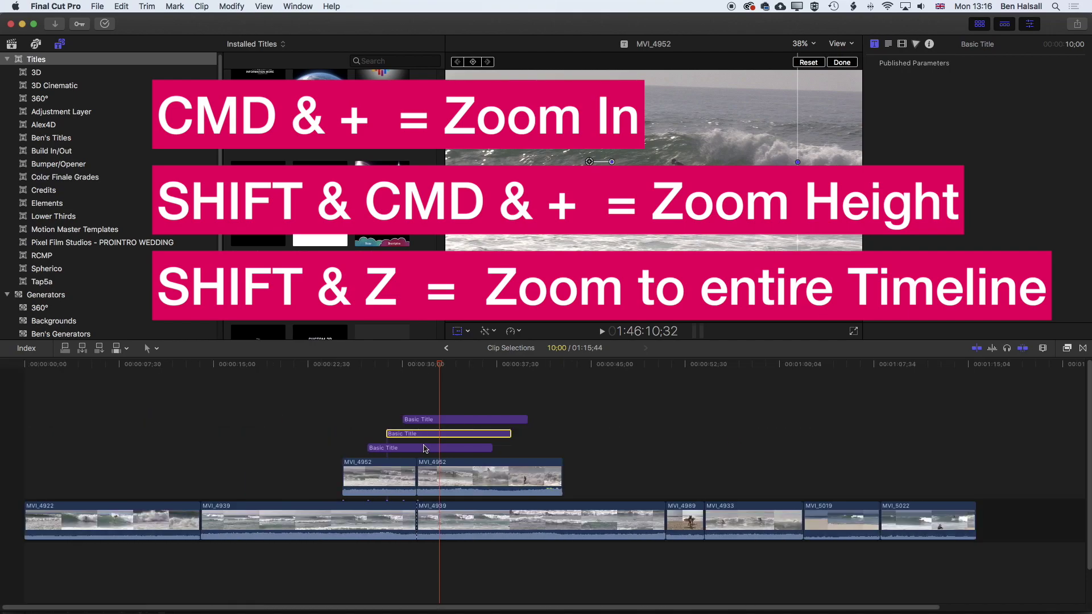
key(shift+super+equal)
key(shift+super+equal)
key(shift+super+equal)
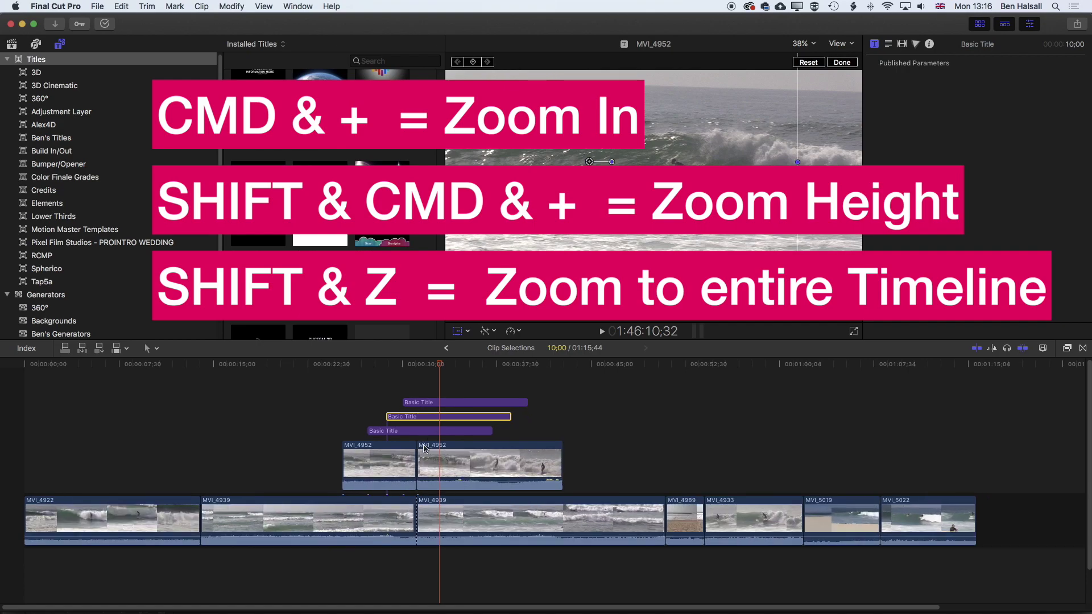
key(shift+super+minus)
key(shift+super+minus)
key(shift+super+minus)
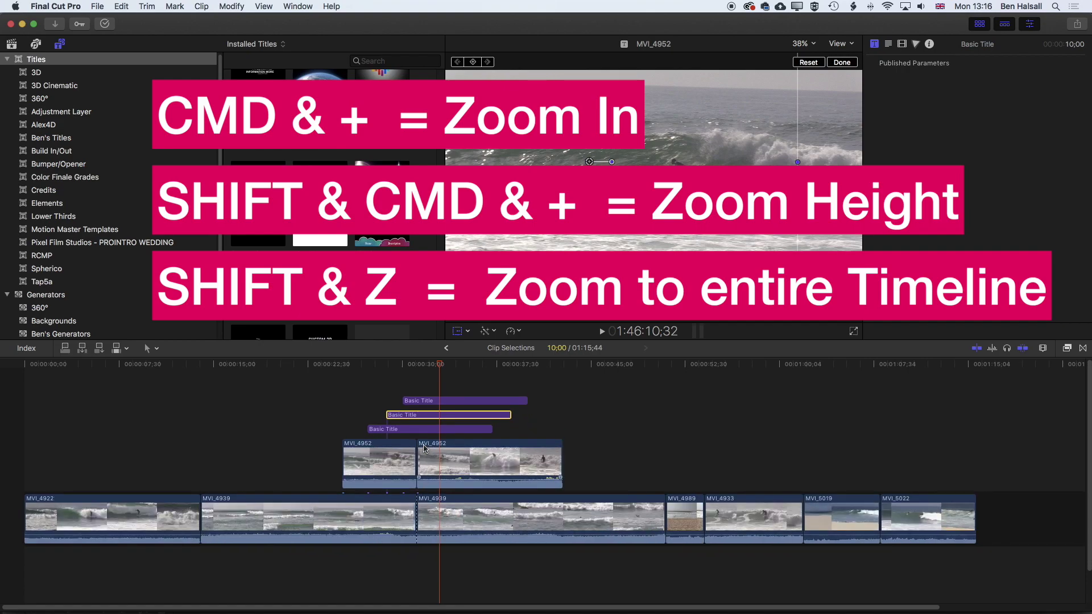
key(super+equal)
key(super+equal)
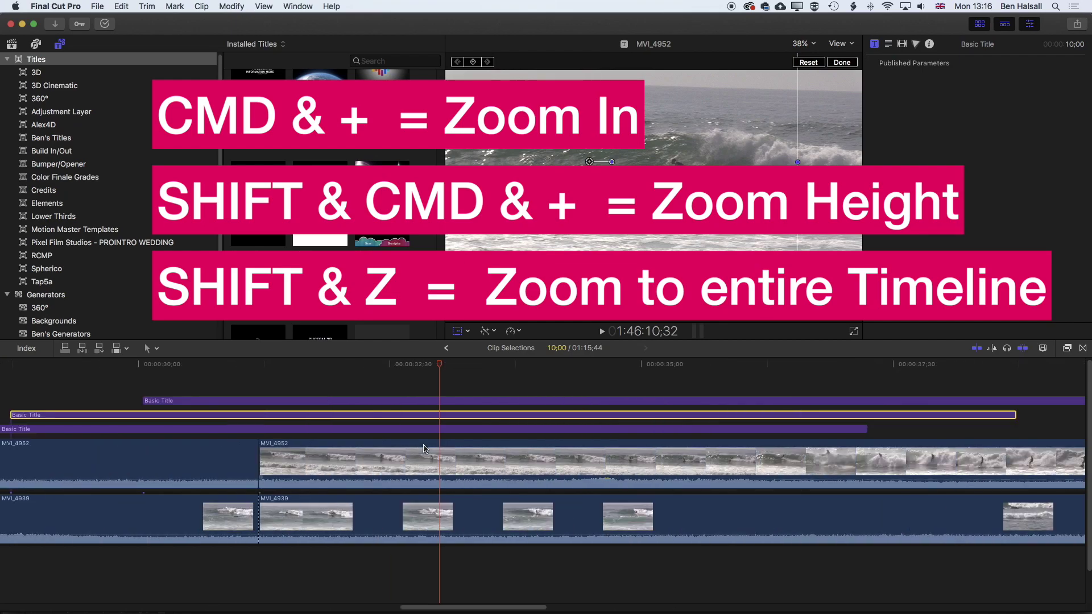
key(shift+z)
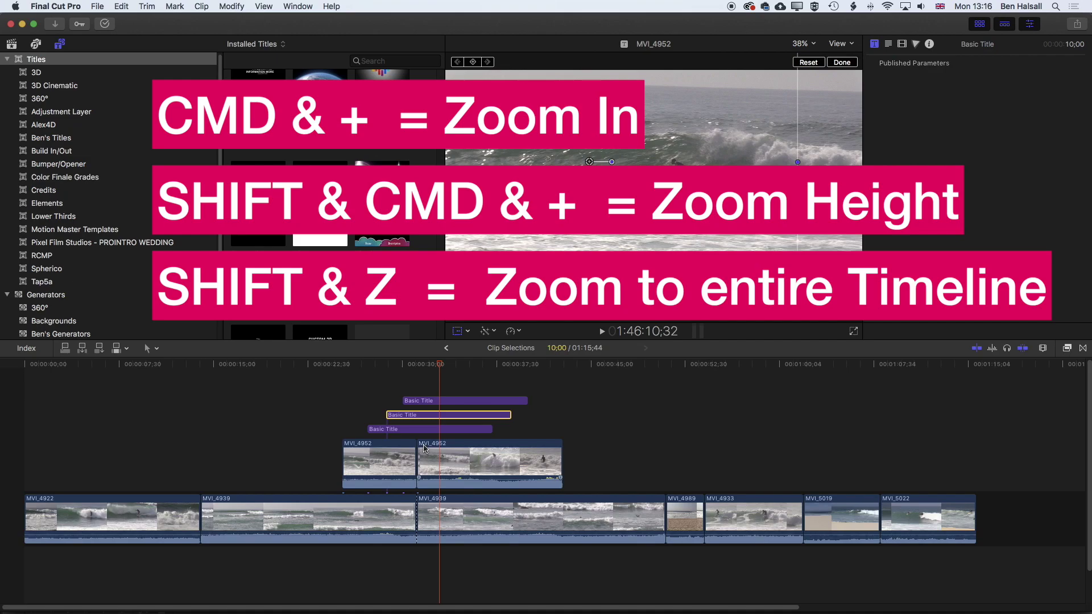
Place the playhead on MVI_4939, dismiss the title's transform controls, and zoom near 52 seconds
click(615, 435)
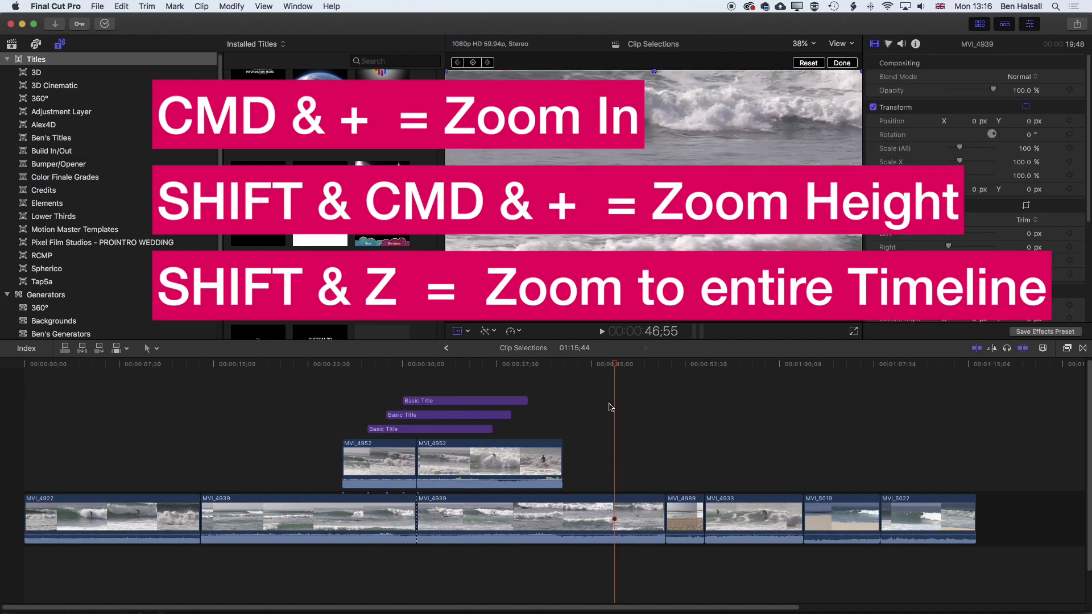
click(457, 332)
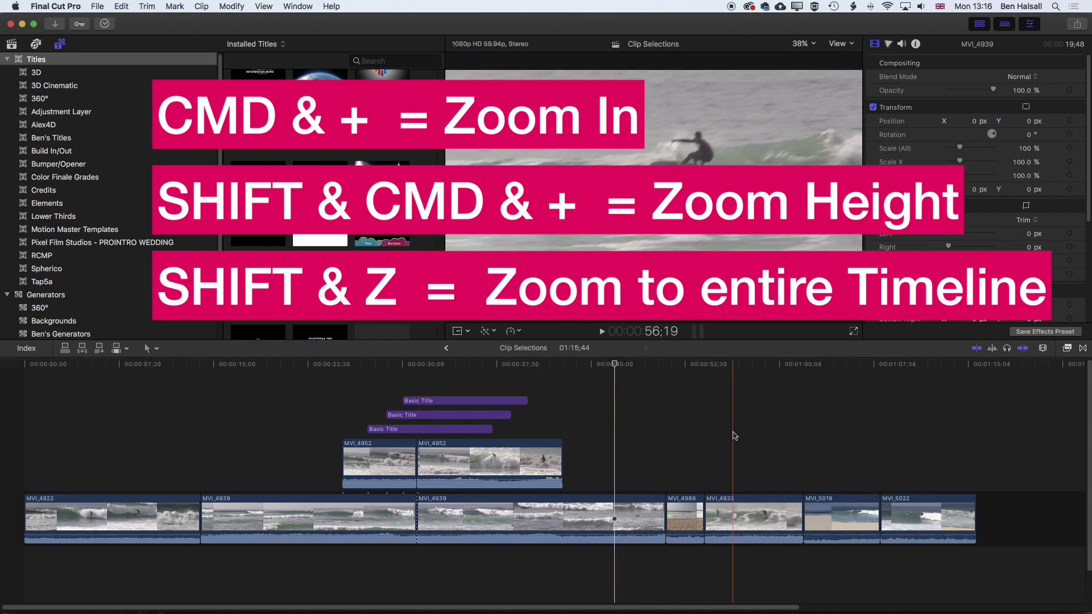
key(super+equal)
key(super+equal)
key(super+equal)
key(super+equal)
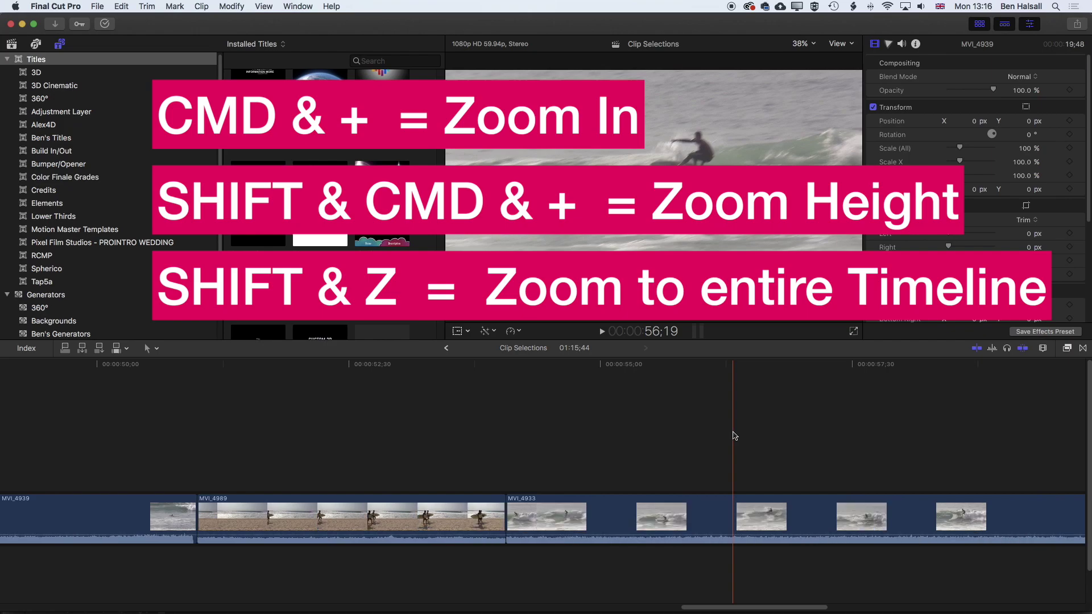
key(shift+z)
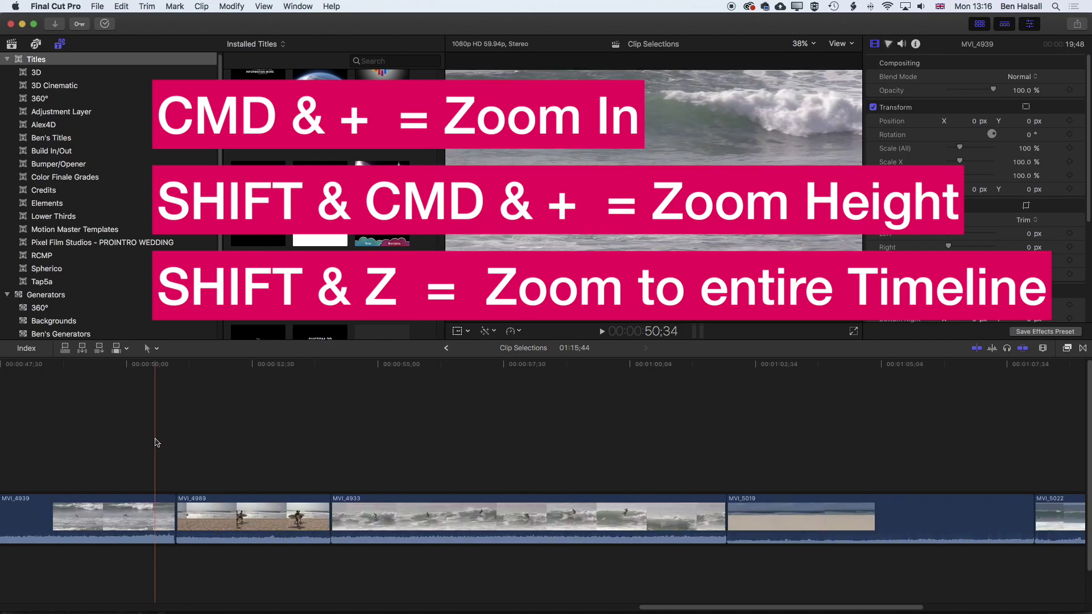
Zoom in and out around 50 seconds, park the playhead there, and fit the project
key(super+equal)
key(super+equal)
key(super+equal)
key(super+equal)
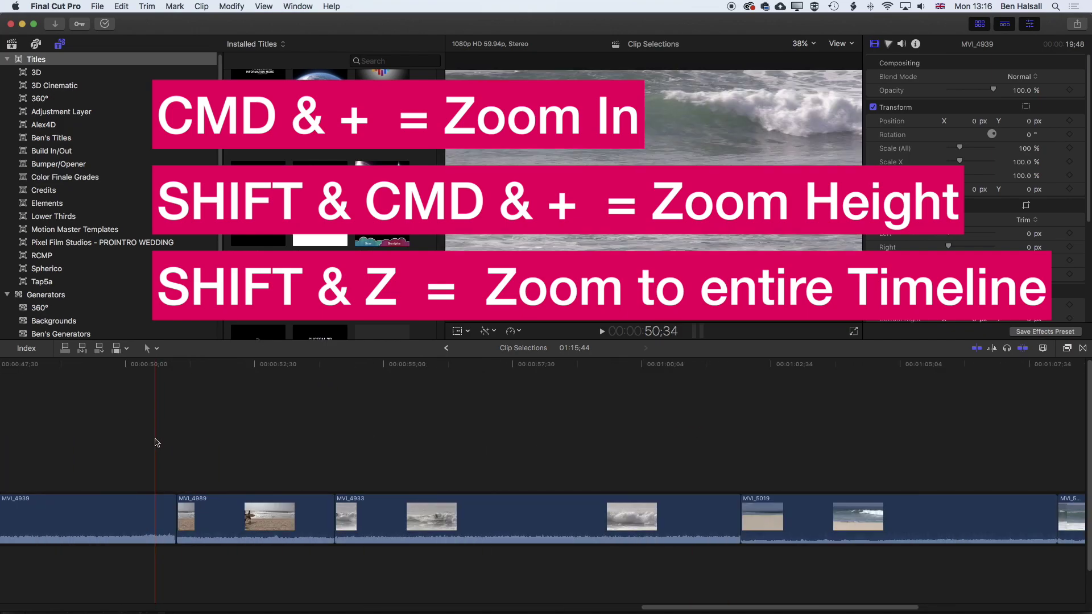
key(super+minus)
key(super+minus)
key(super+equal)
key(super+equal)
key(super+equal)
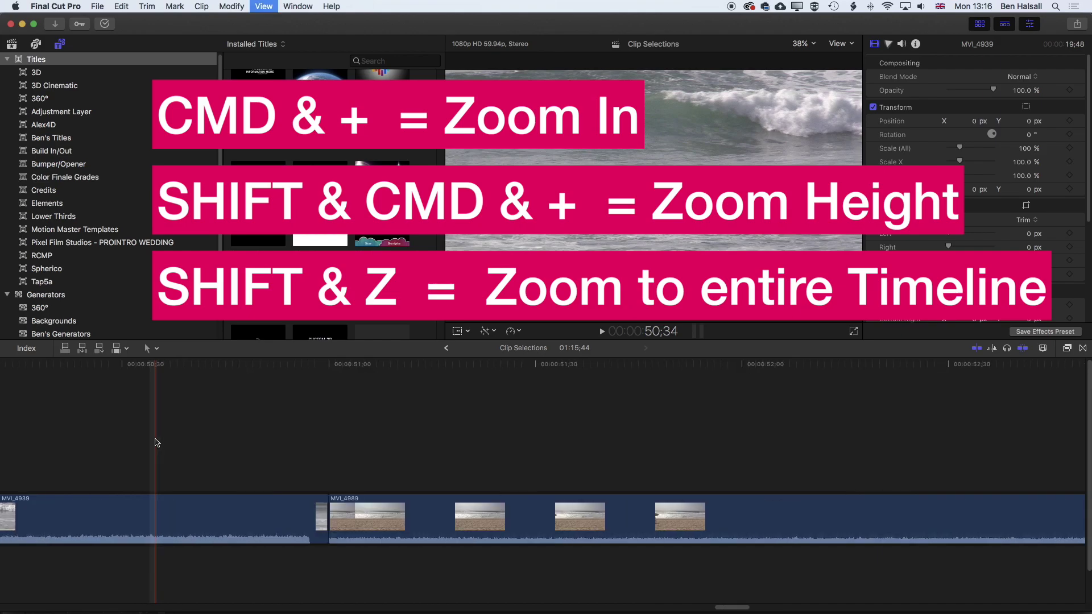
key(super+minus)
key(super+minus)
key(super+minus)
key(super+minus)
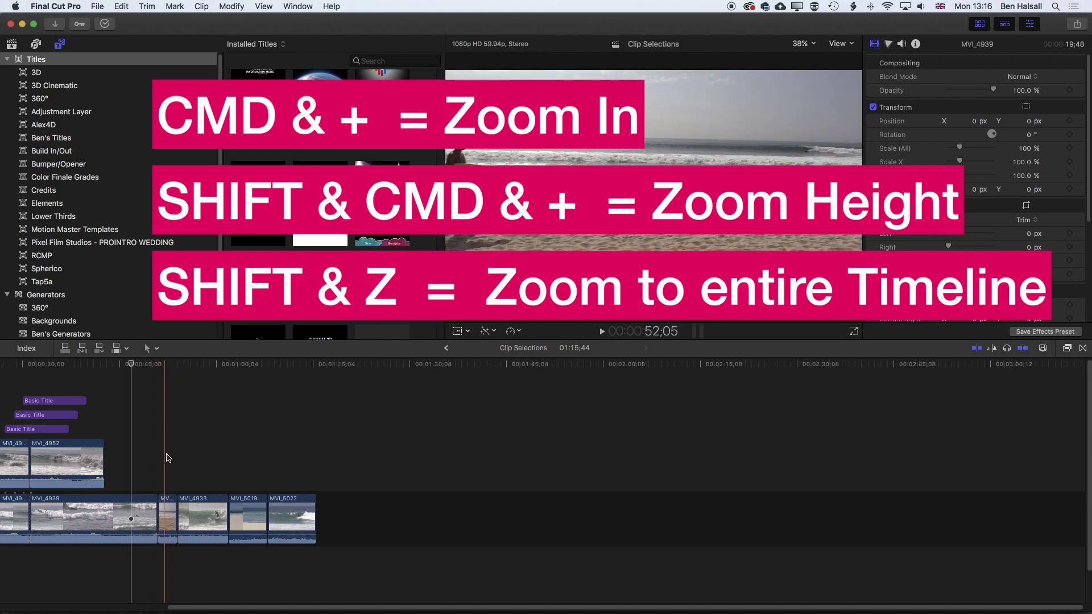
click(168, 451)
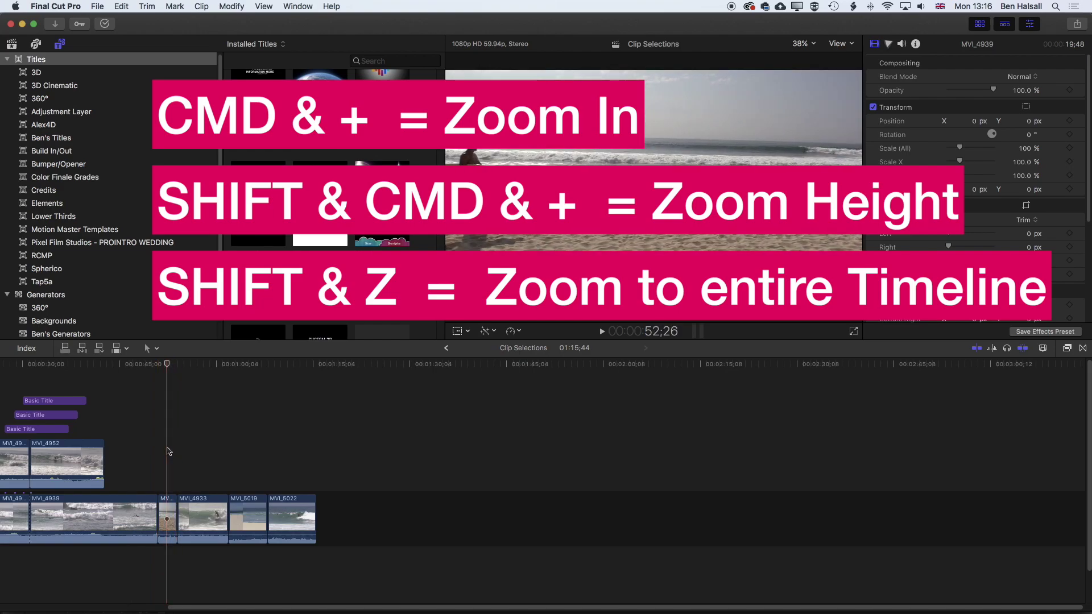
key(shift+z)
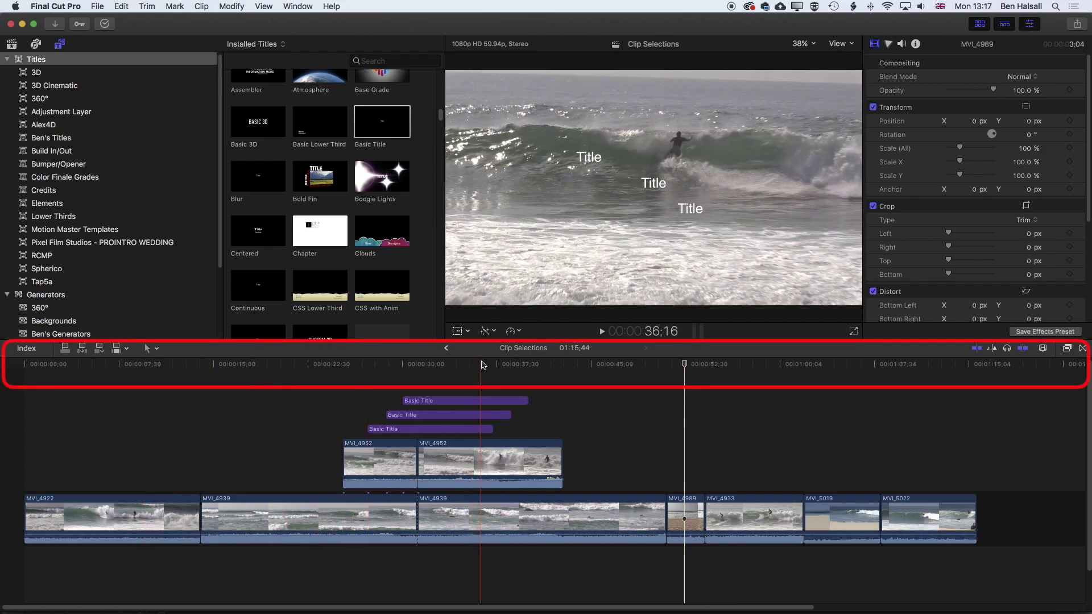
Zoom in on the stacked titles around 35 seconds and park the playhead at 00:00:37;56
key(super+equal)
key(super+equal)
key(super+equal)
key(super+equal)
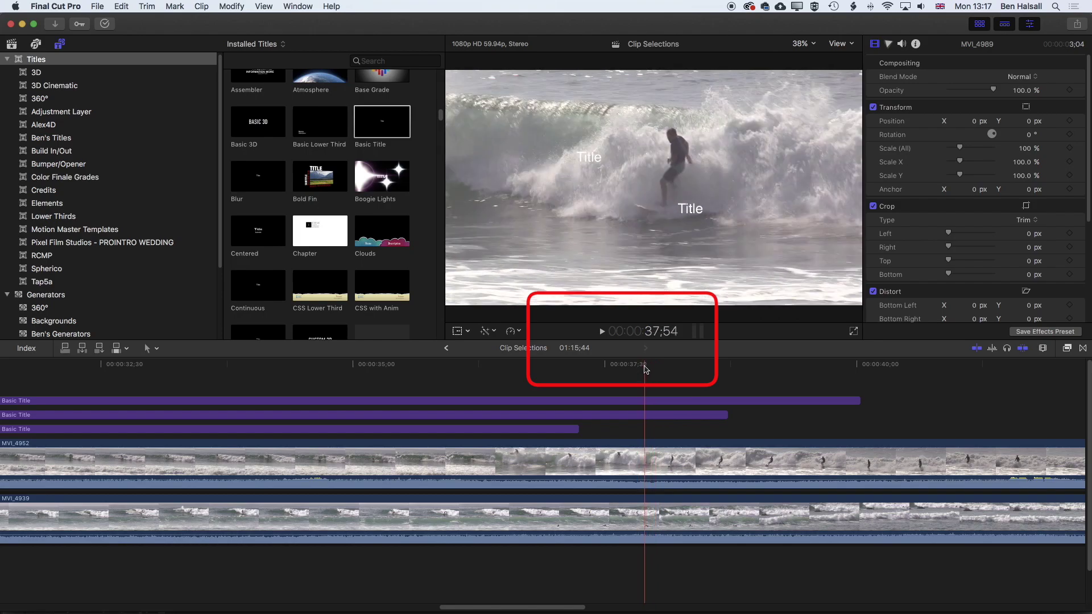
click(648, 369)
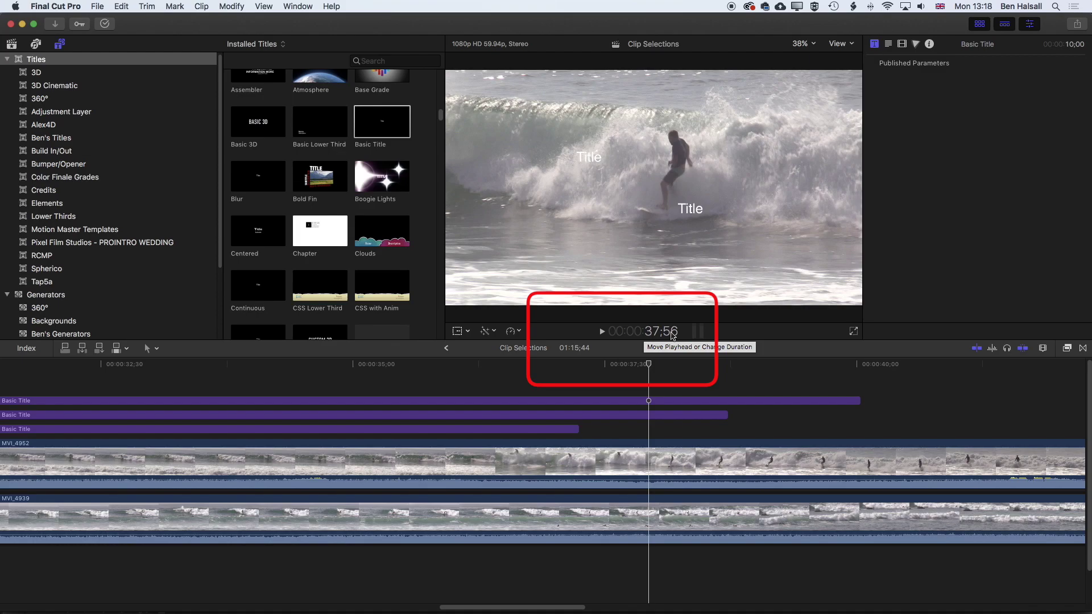
Select the top Basic Title, shift the selection down to MVI_4952, and zoom to fit
key(c)
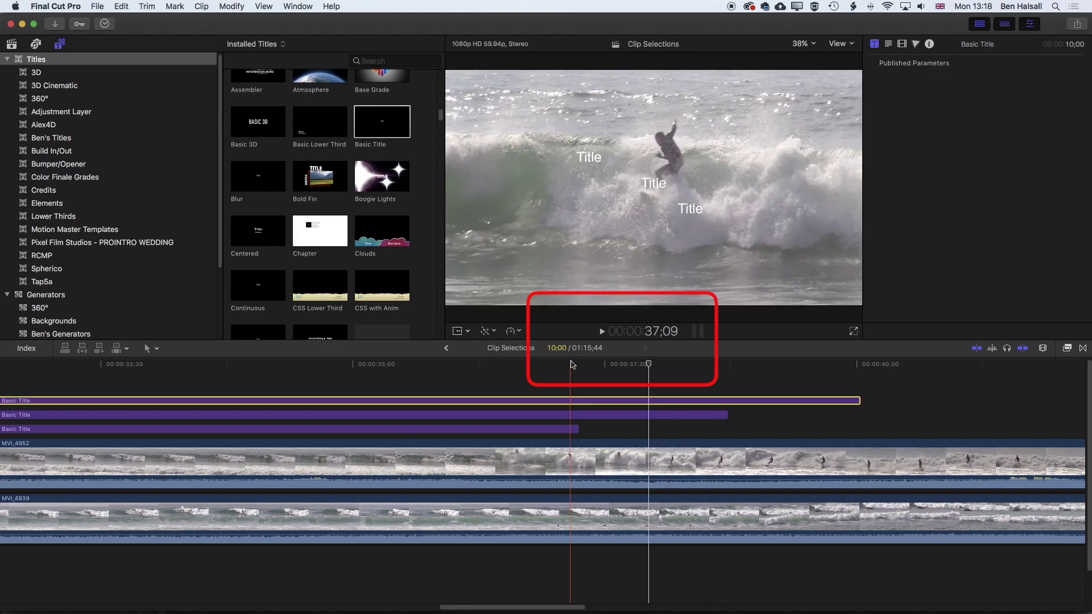
key(super+Down)
key(super+Down)
key(super+Down)
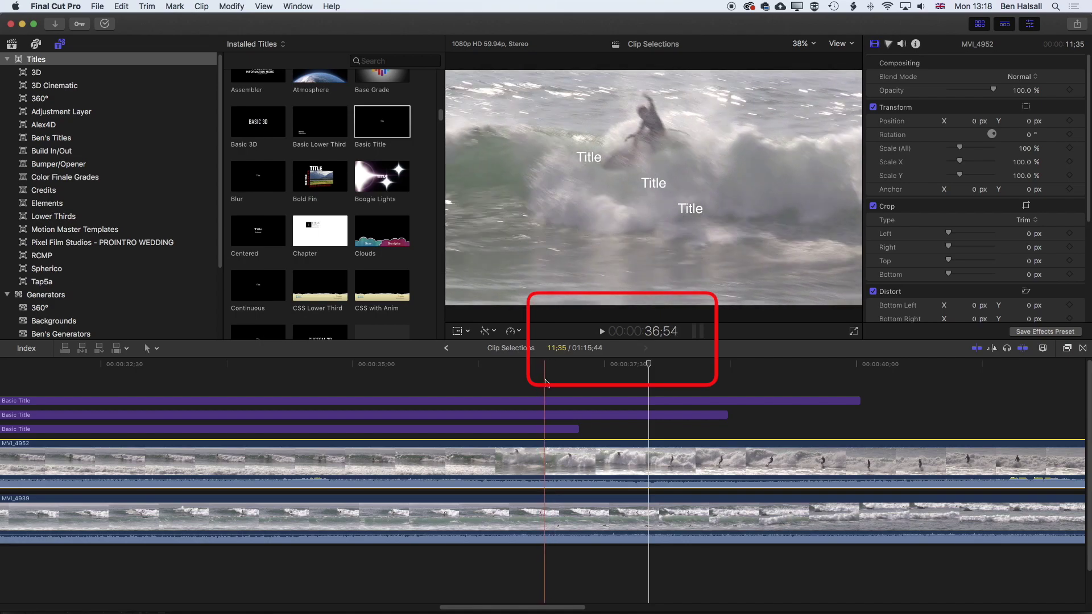
key(shift+z)
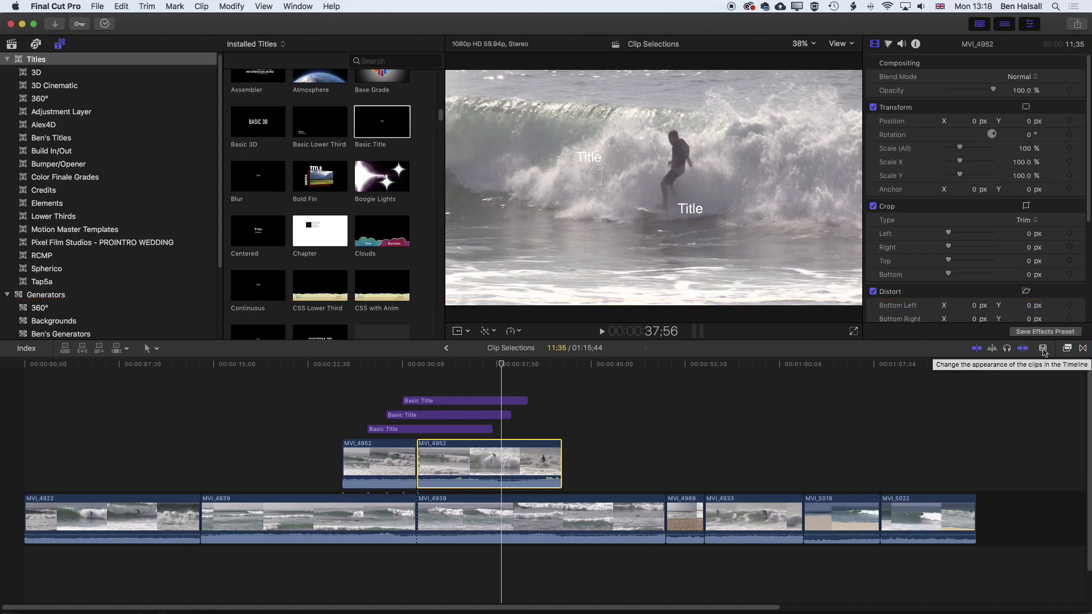
click(1044, 349)
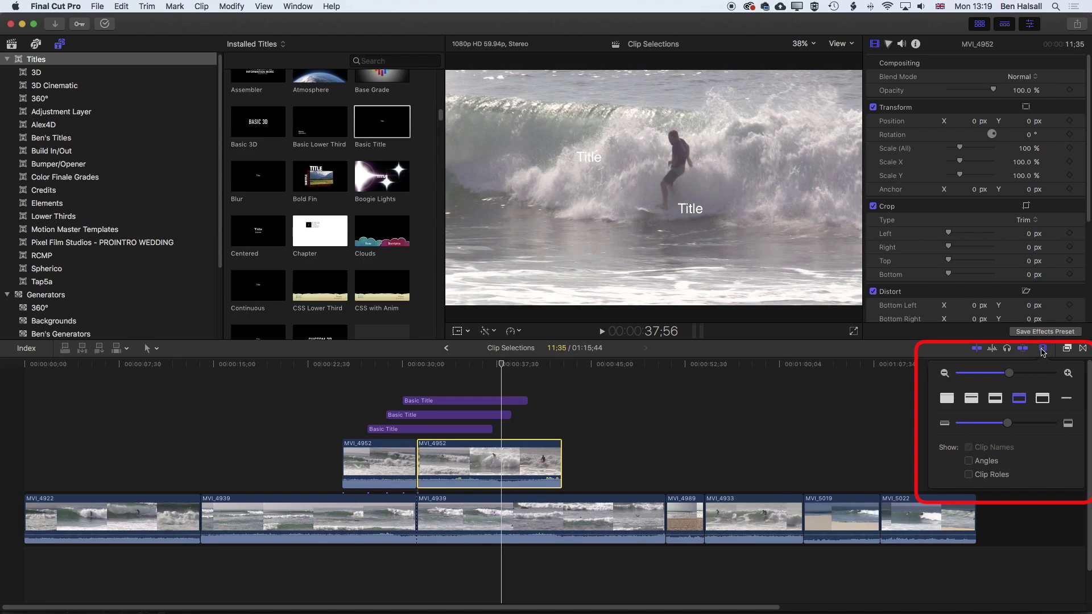
click(1044, 350)
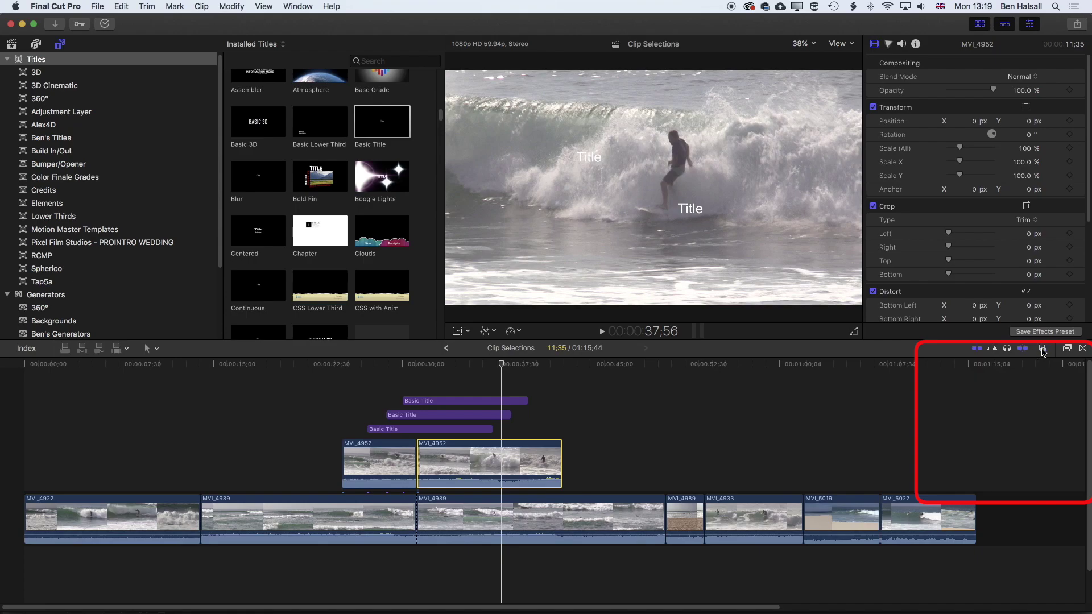